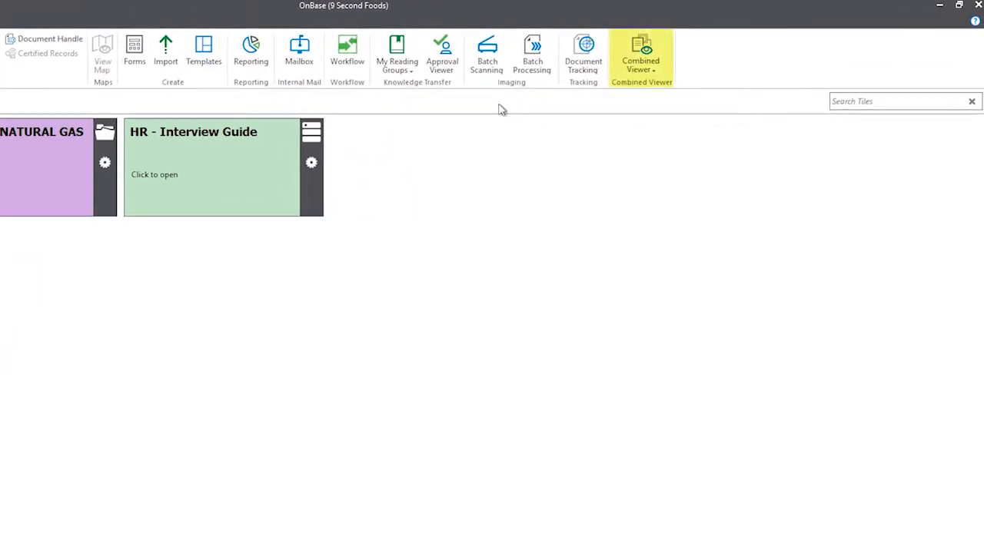
Step: Open the Combined Viewer and search the Employee Name combined view type by the employee's ID
{"action": "left_click", "coordinate": [638, 50]}
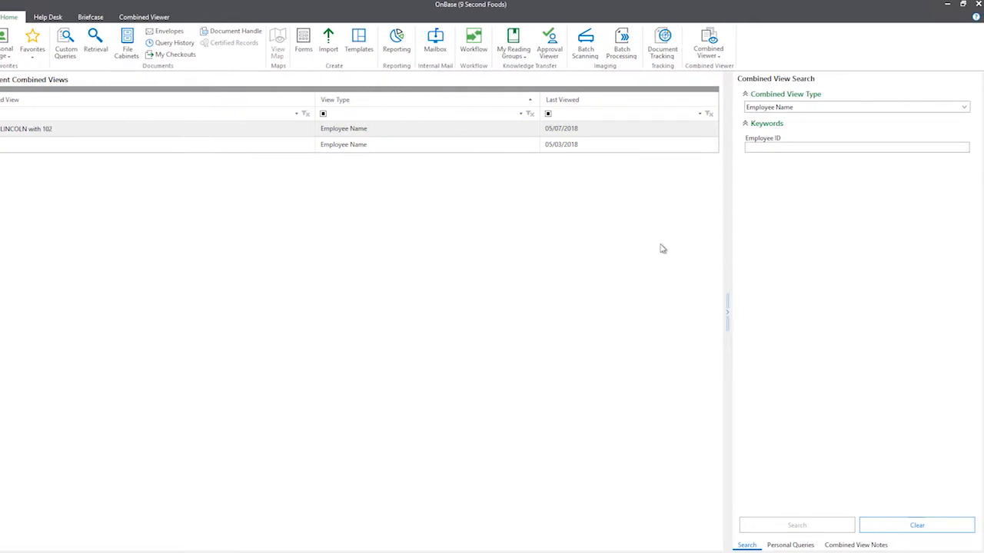
{"action": "left_click", "coordinate": [964, 109]}
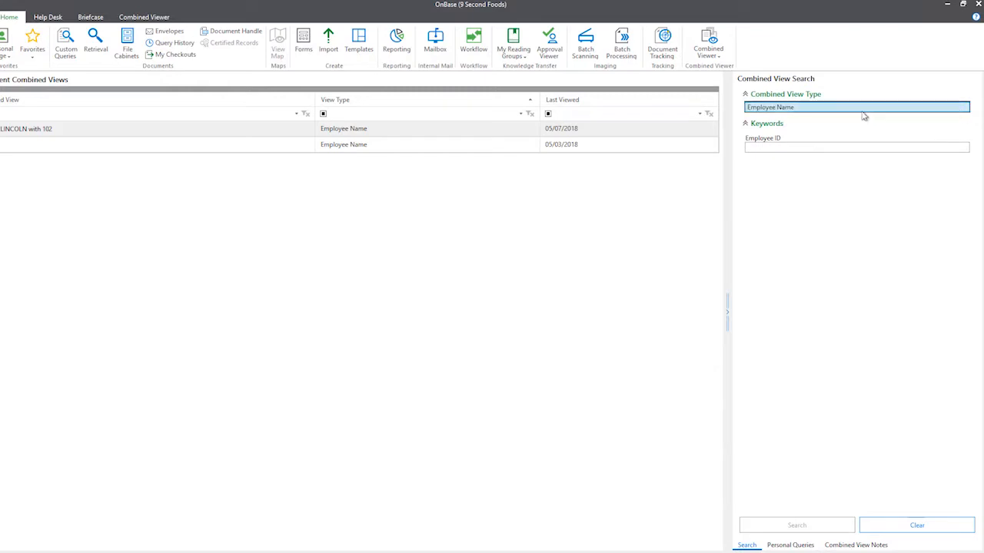
{"action": "left_click", "coordinate": [861, 112]}
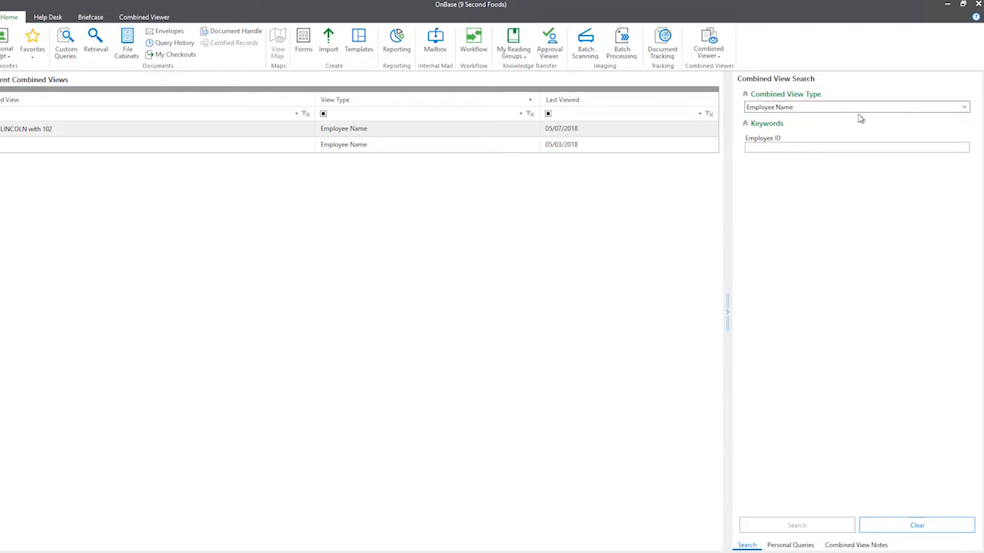
{"action": "left_click", "coordinate": [832, 152]}
{"action": "type", "text": "102"}
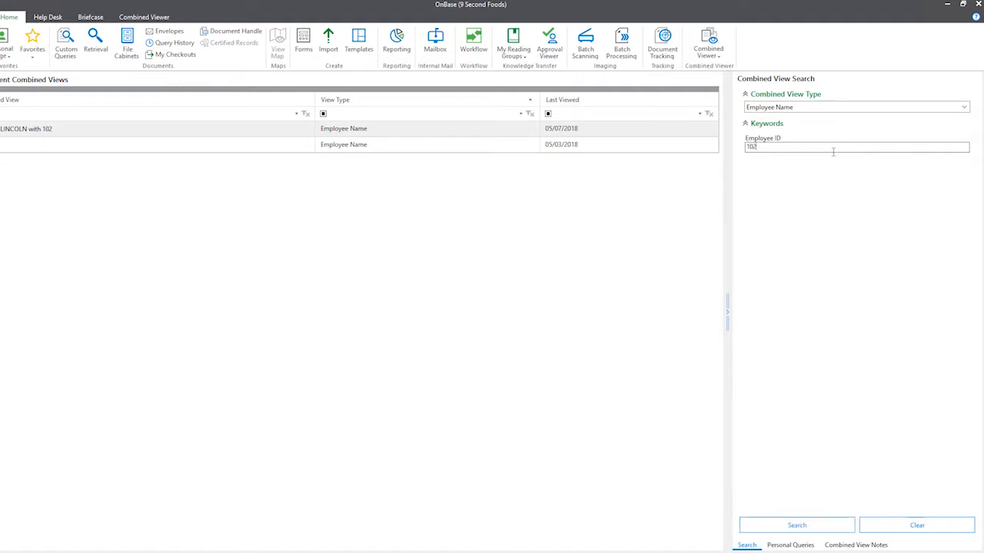
{"action": "left_click", "coordinate": [797, 526]}
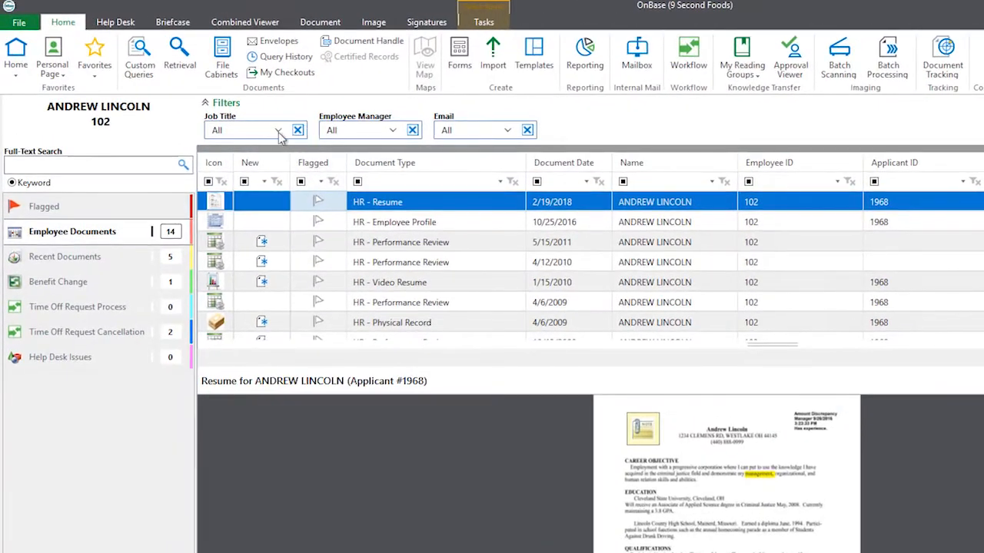
Step: Filter the combined view by the job title SECURITY GUARD, and clear that filter again
{"action": "left_click", "coordinate": [279, 135]}
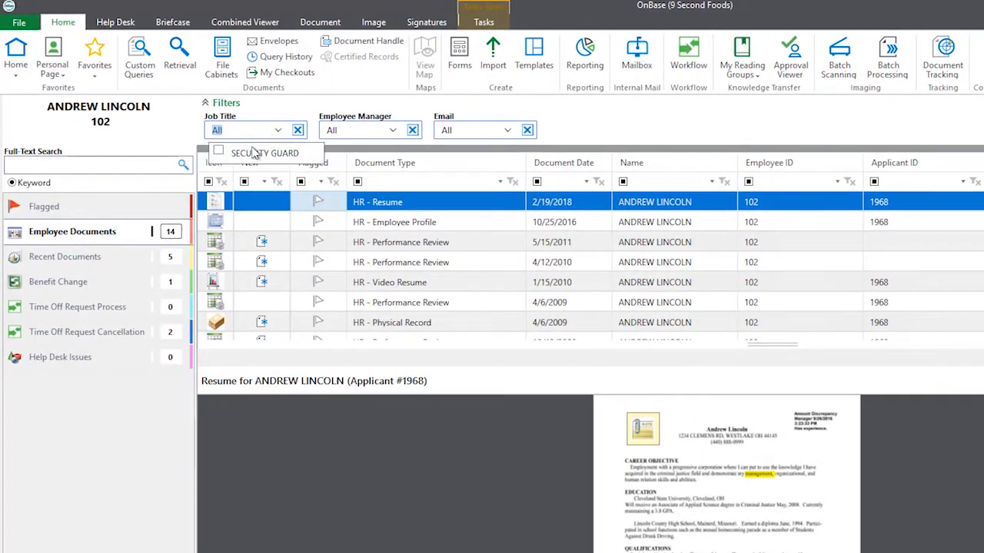
{"action": "left_click", "coordinate": [238, 156]}
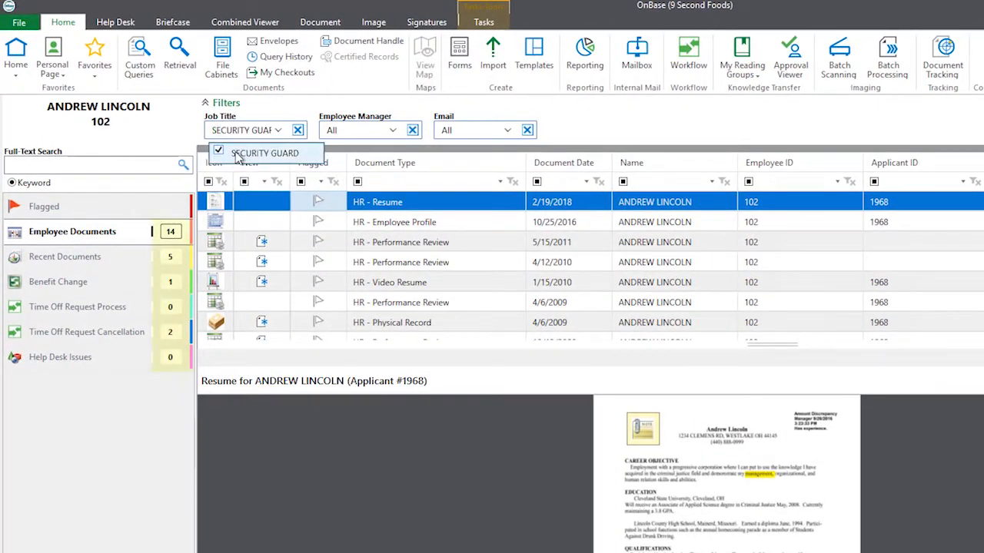
{"action": "left_click", "coordinate": [167, 138]}
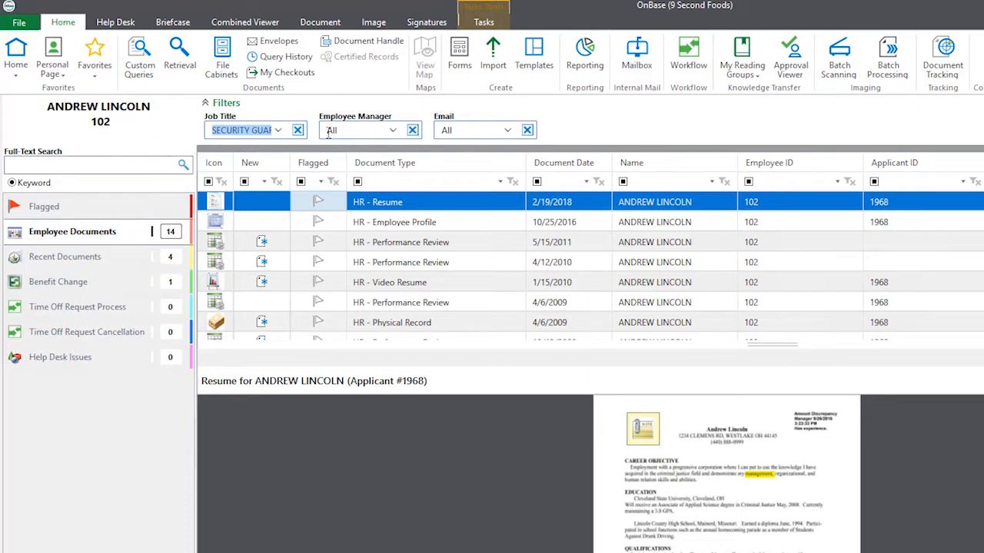
{"action": "left_click", "coordinate": [298, 130]}
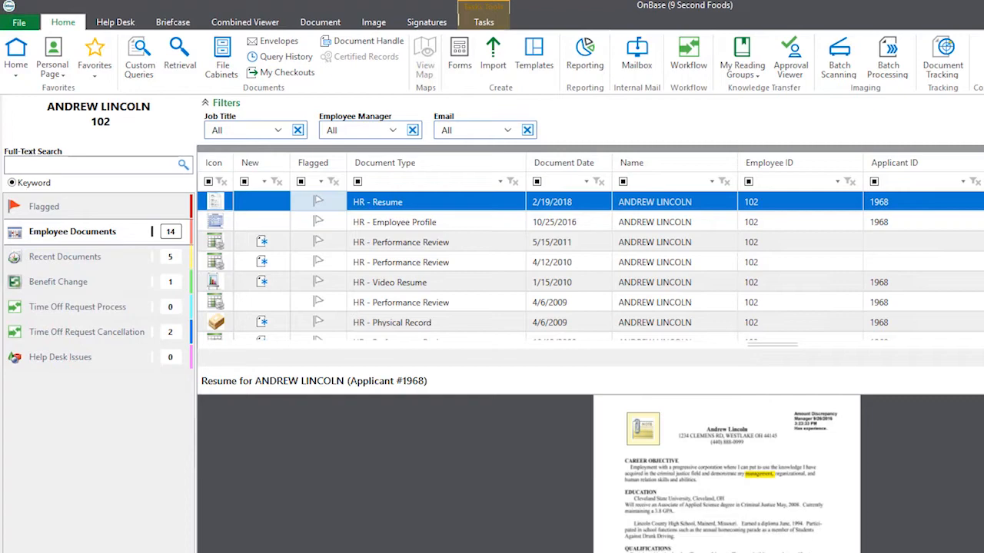
Step: Review the Document Type filter options in Employee Documents and move the Name column ahead of Document Type
{"action": "left_click", "coordinate": [61, 233]}
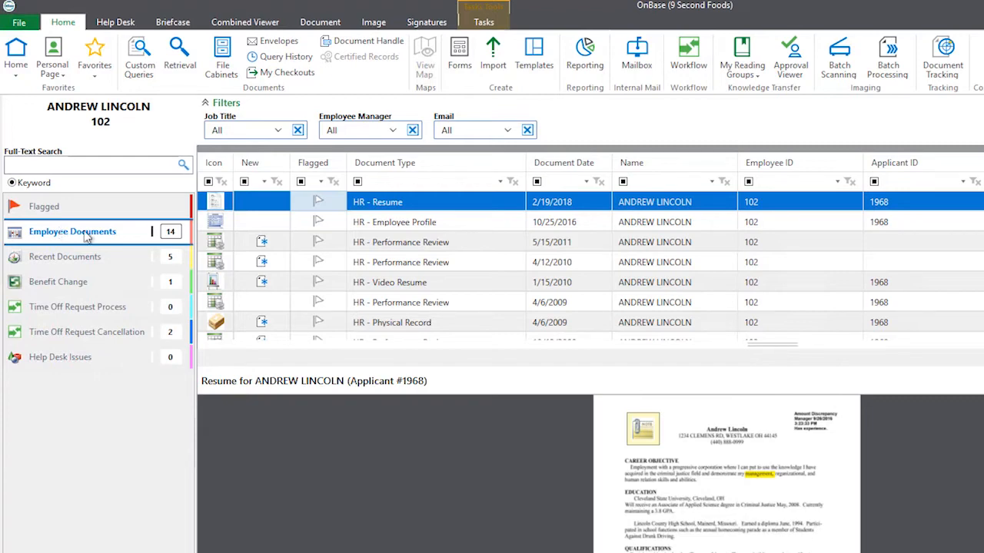
{"action": "left_click", "coordinate": [500, 183]}
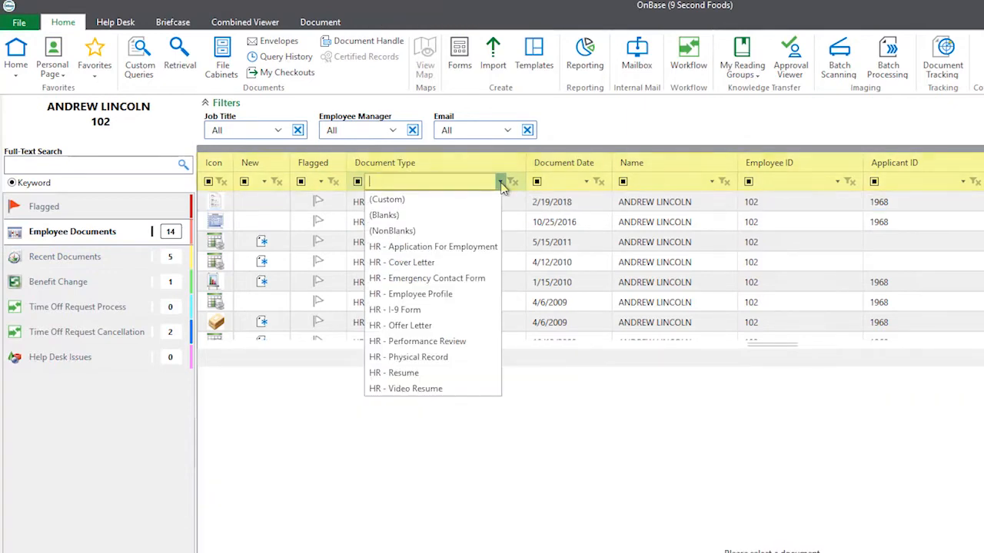
{"action": "left_click", "coordinate": [450, 246]}
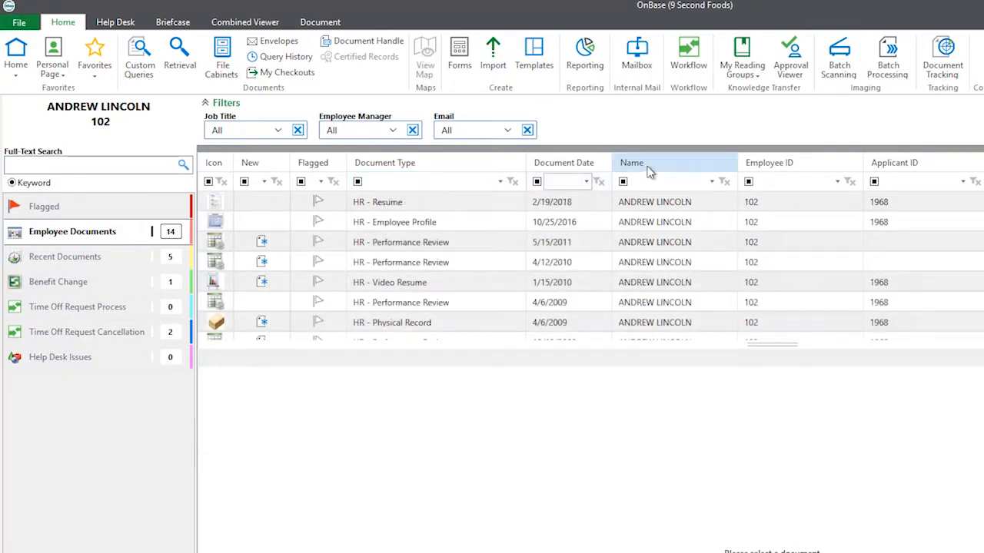
{"action": "left_click_drag", "start_coordinate": [646, 167], "coordinate": [353, 168]}
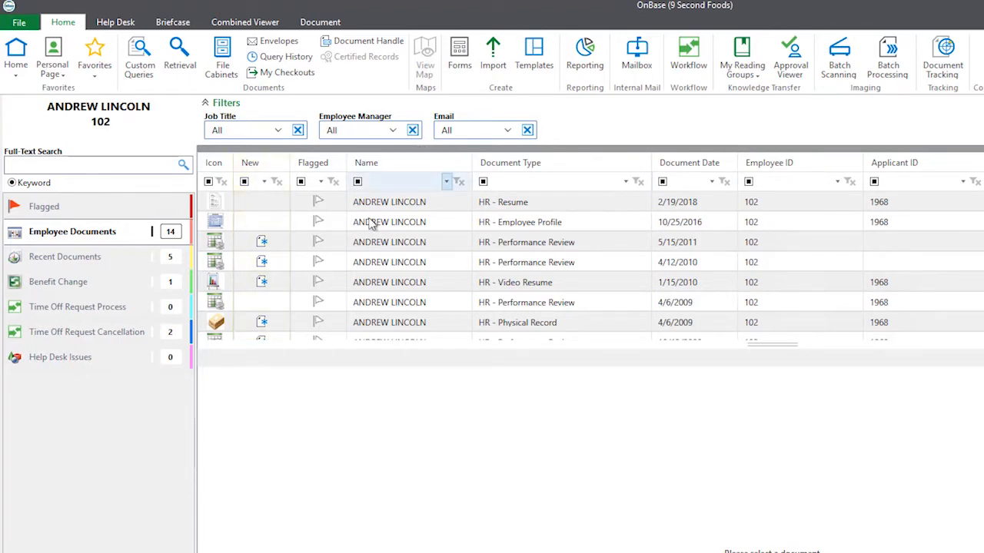
Step: Flag the performance review dated 5/15/2011 and check it in the list of flagged documents
{"action": "left_click", "coordinate": [265, 242]}
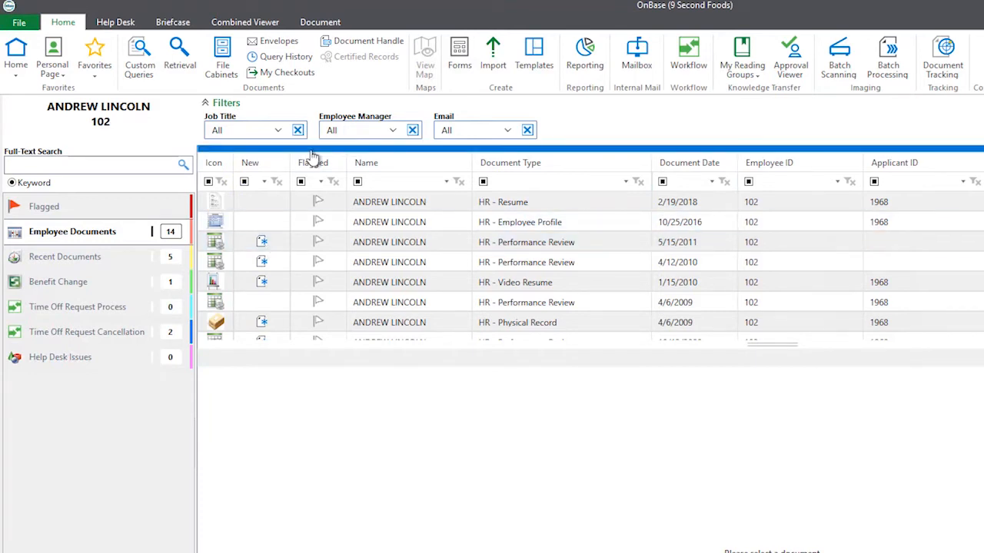
{"action": "left_click", "coordinate": [393, 242]}
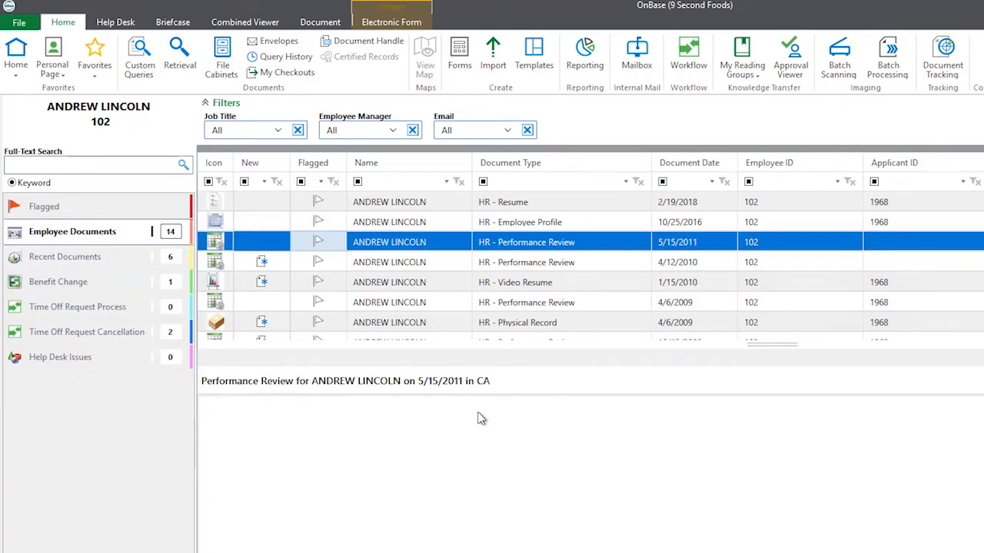
{"action": "left_click", "coordinate": [319, 243]}
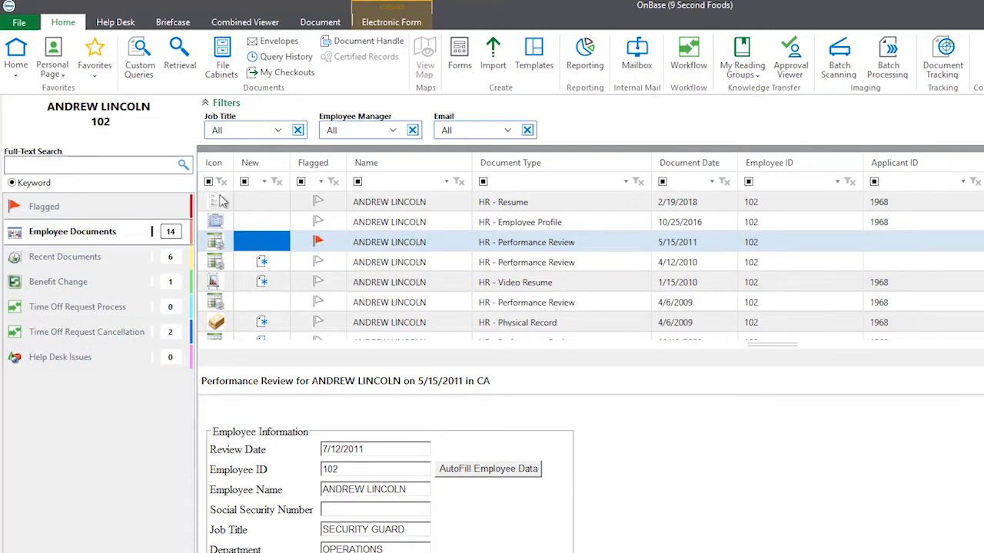
{"action": "left_click", "coordinate": [65, 215]}
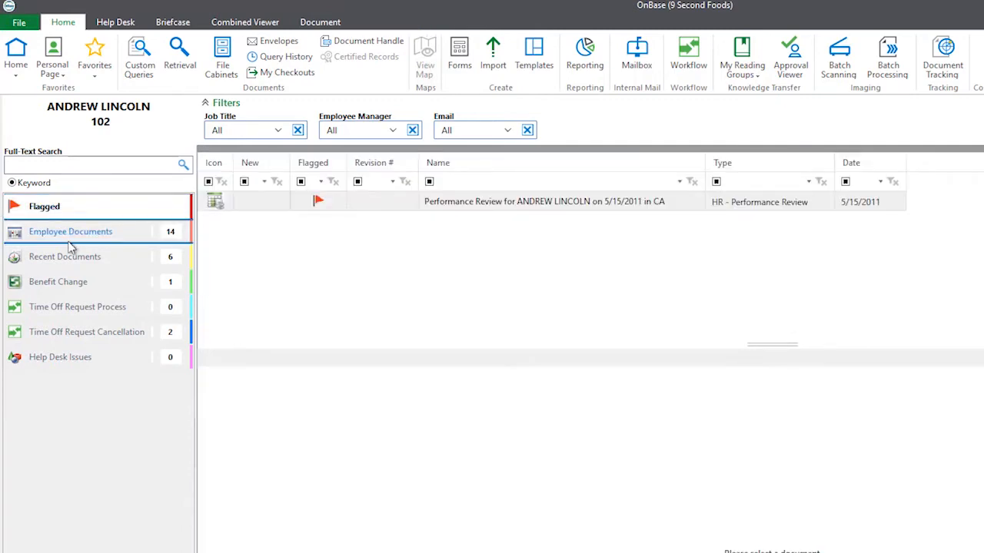
Step: Open the resume from Employee Documents in a popped-out document viewer and place that window beside the document list
{"action": "left_click", "coordinate": [68, 240]}
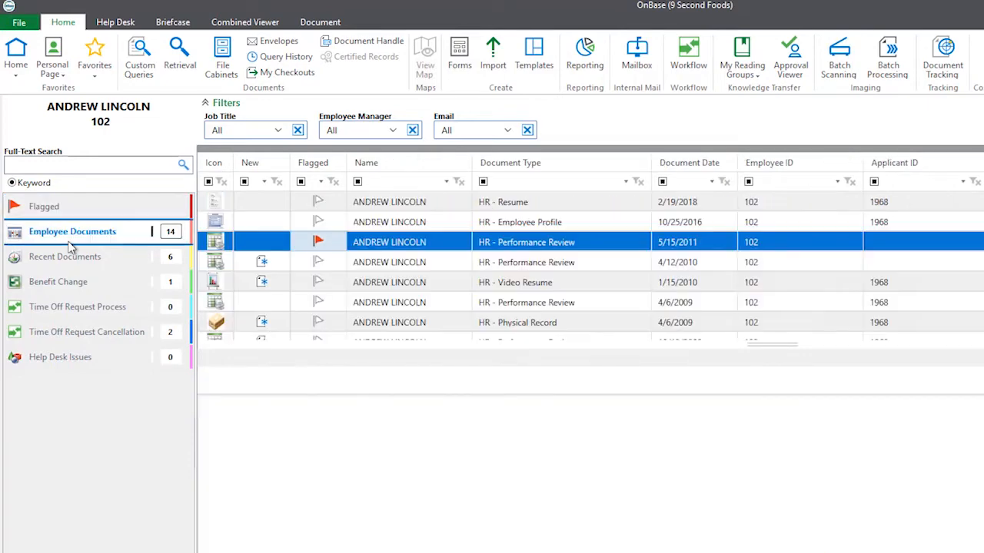
{"action": "left_click", "coordinate": [429, 207]}
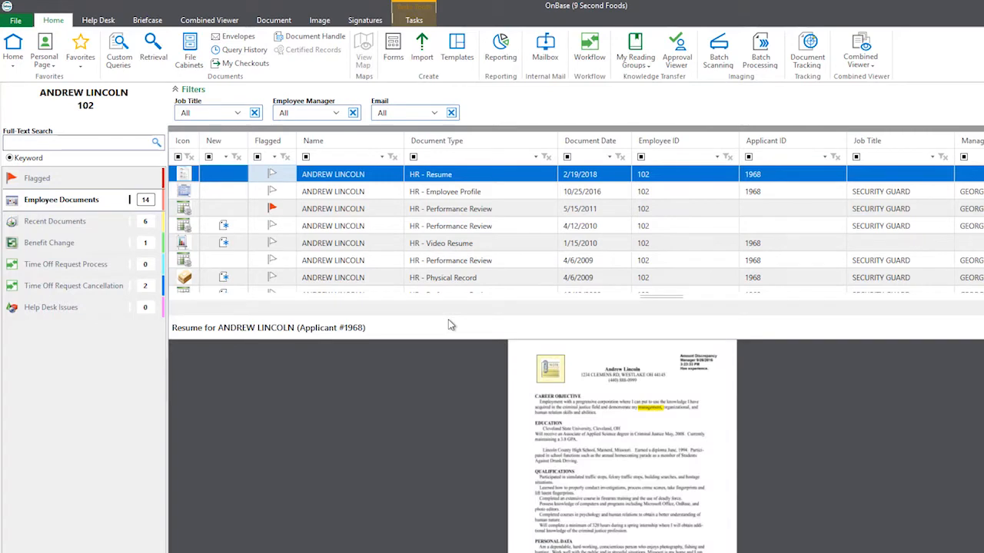
{"action": "right_click", "coordinate": [472, 177]}
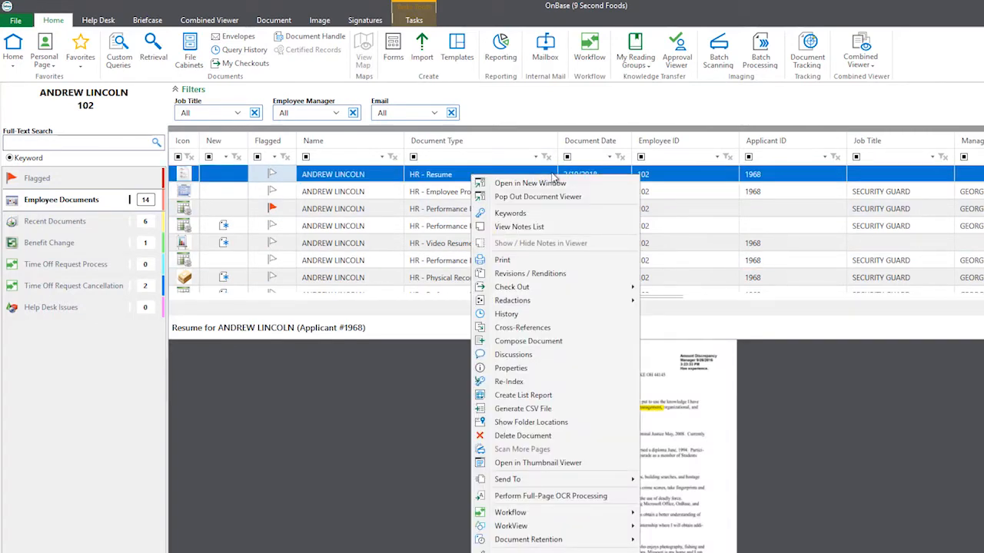
{"action": "left_click", "coordinate": [603, 200]}
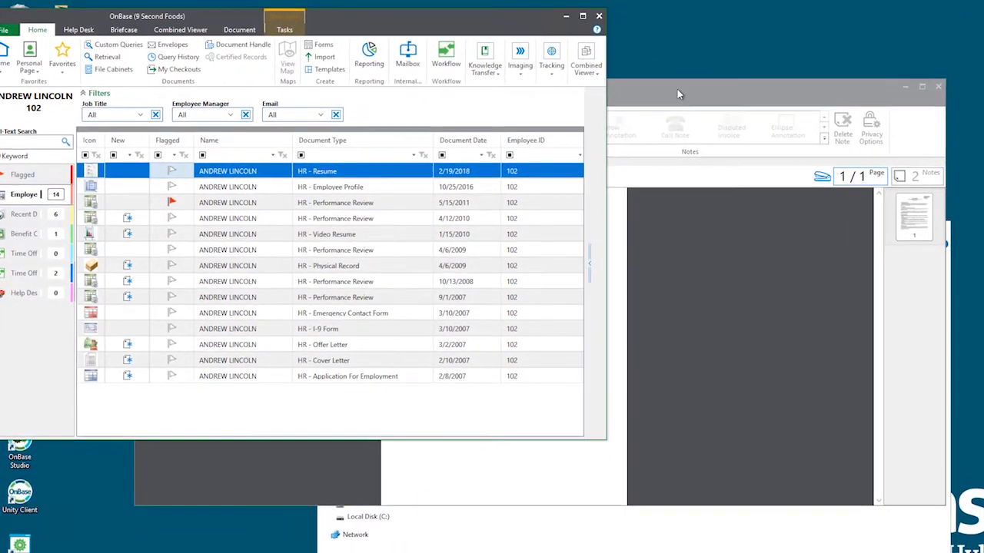
{"action": "left_click_drag", "start_coordinate": [737, 98], "coordinate": [894, 59]}
{"action": "left_click_drag", "start_coordinate": [821, 59], "coordinate": [842, 46]}
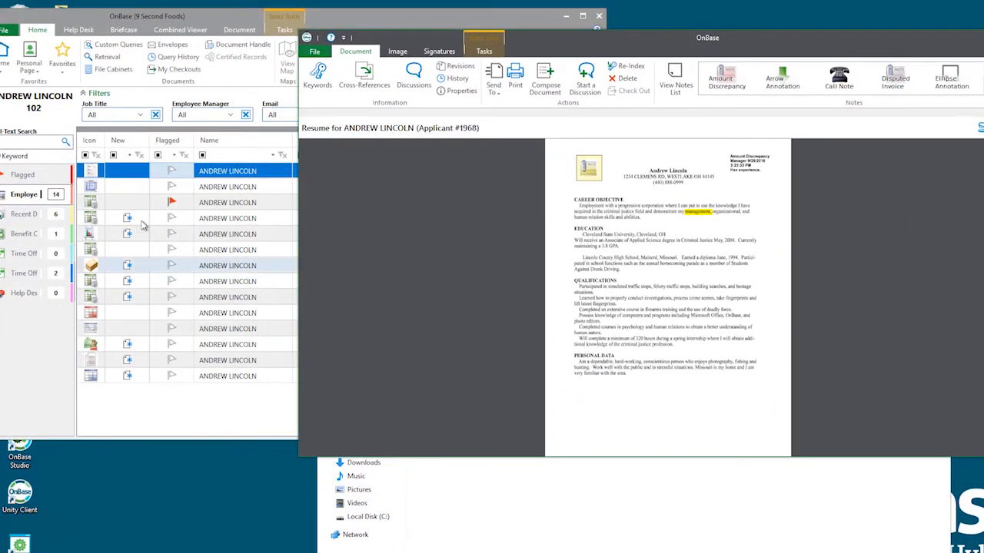
Step: View the employee profile and the 5/15/2011 and 4/12/2010 performance reviews in the popped-out document viewer
{"action": "left_click", "coordinate": [233, 173]}
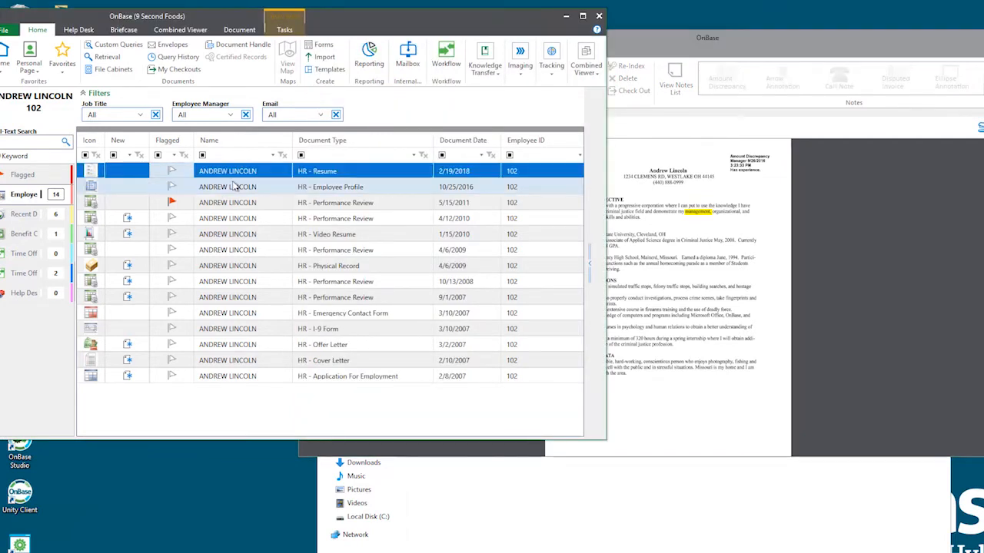
{"action": "double_click", "coordinate": [234, 186]}
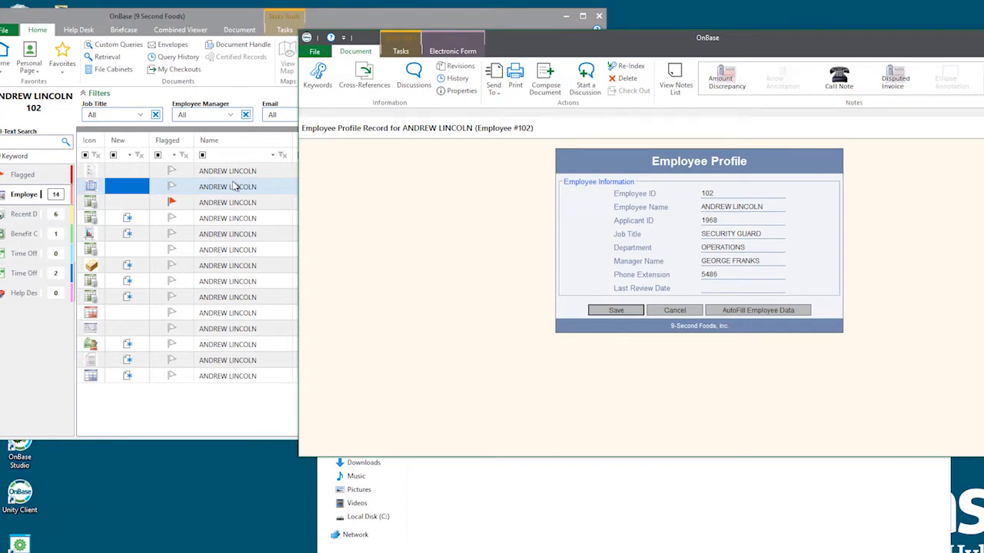
{"action": "double_click", "coordinate": [234, 206]}
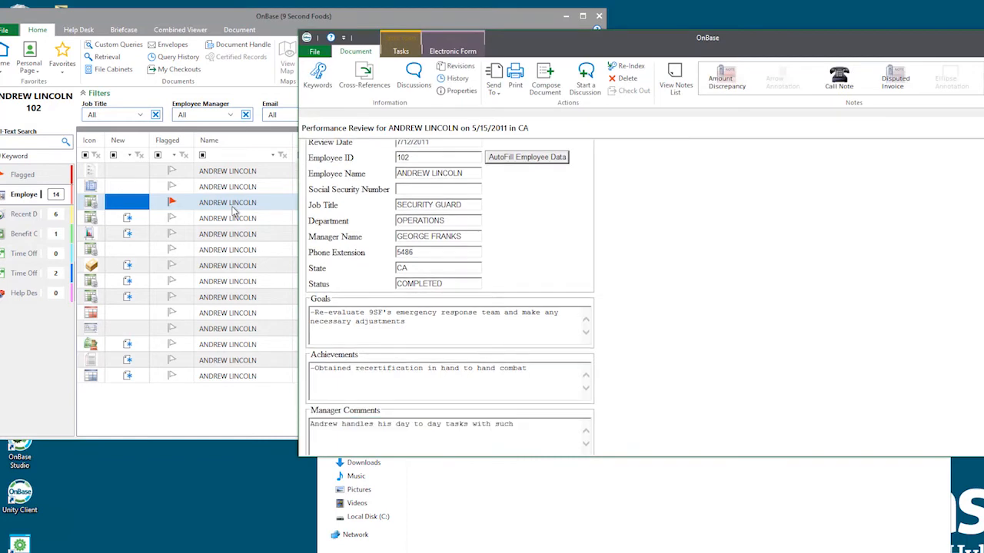
{"action": "double_click", "coordinate": [235, 218]}
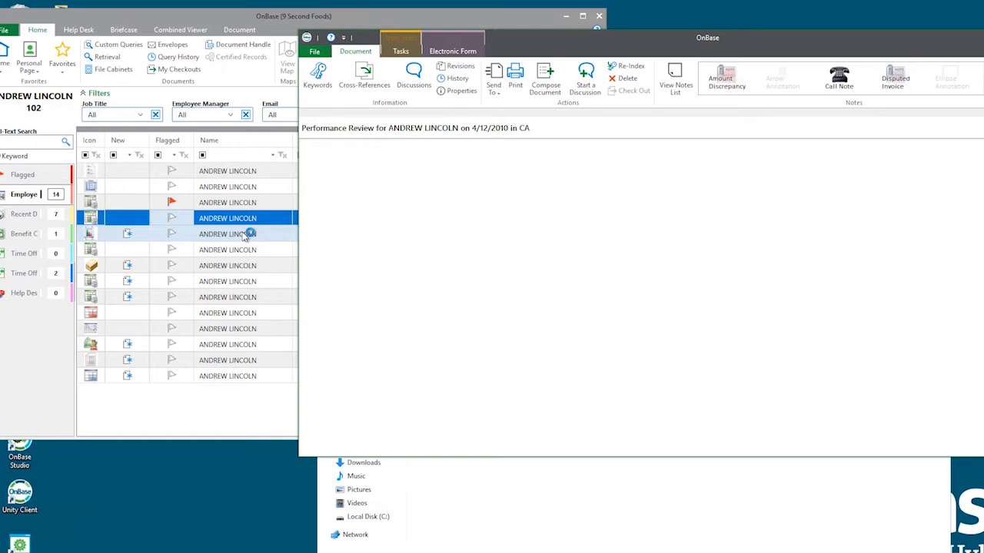
Step: Close the popped-out document viewer and maximize the main combined view window
{"action": "left_click_drag", "start_coordinate": [949, 52], "coordinate": [766, 68]}
{"action": "left_click", "coordinate": [923, 54]}
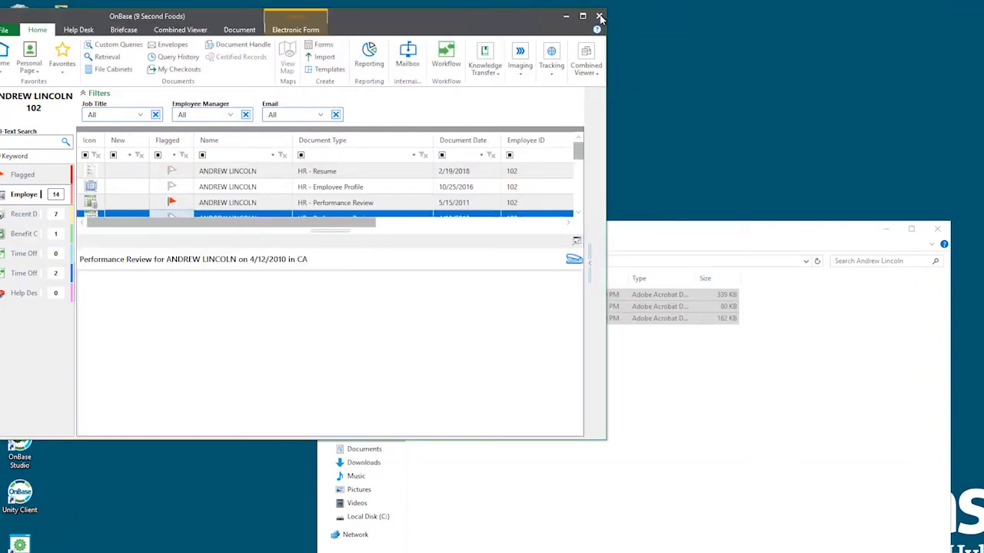
{"action": "double_click", "coordinate": [474, 7]}
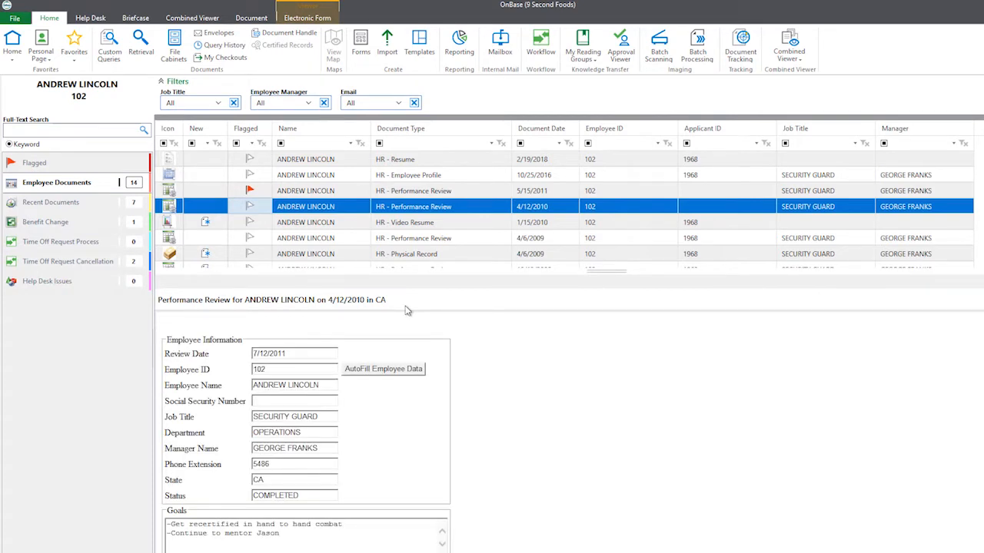
Step: Start an import to the combined view and load the employee's resume .tif file from the Resumes folder
{"action": "left_click", "coordinate": [199, 19]}
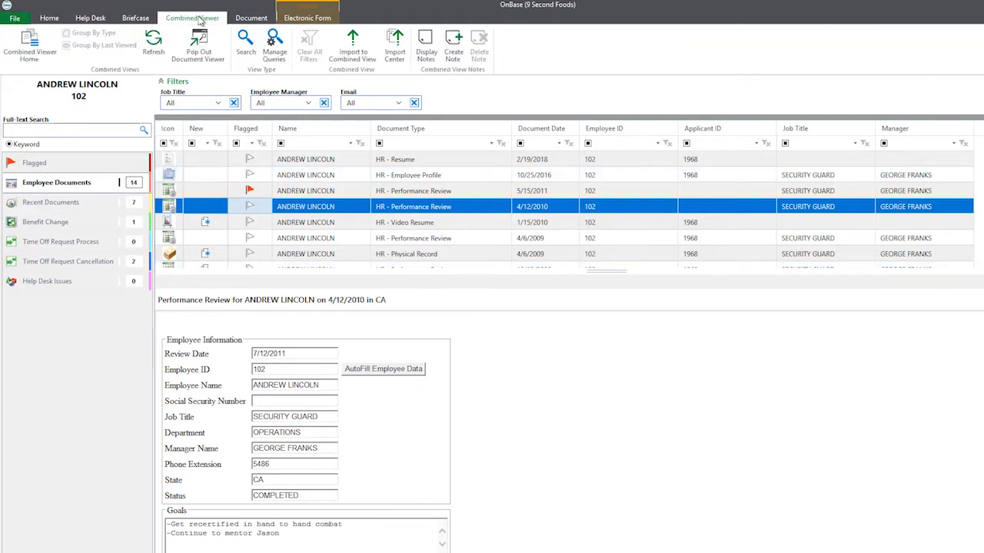
{"action": "left_click", "coordinate": [354, 42]}
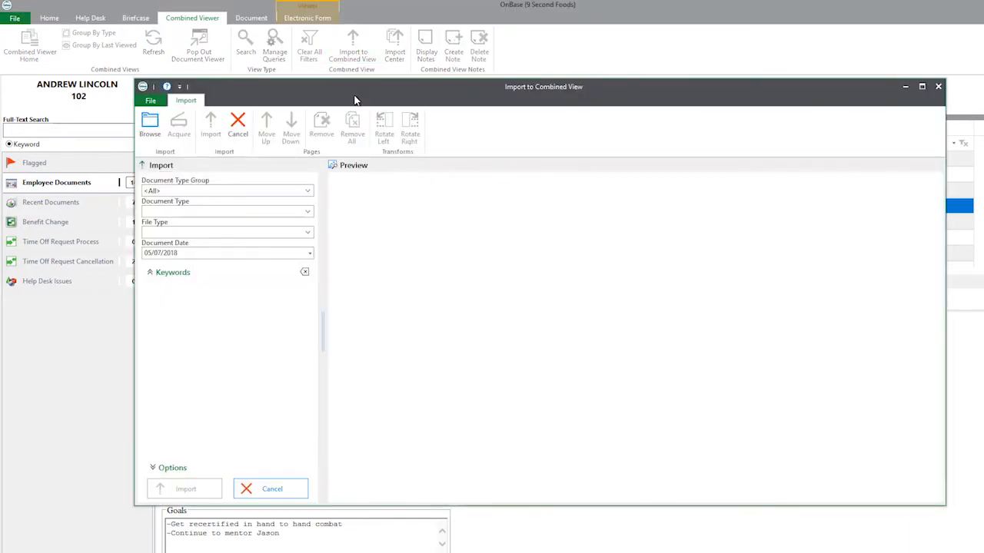
{"action": "left_click", "coordinate": [155, 136]}
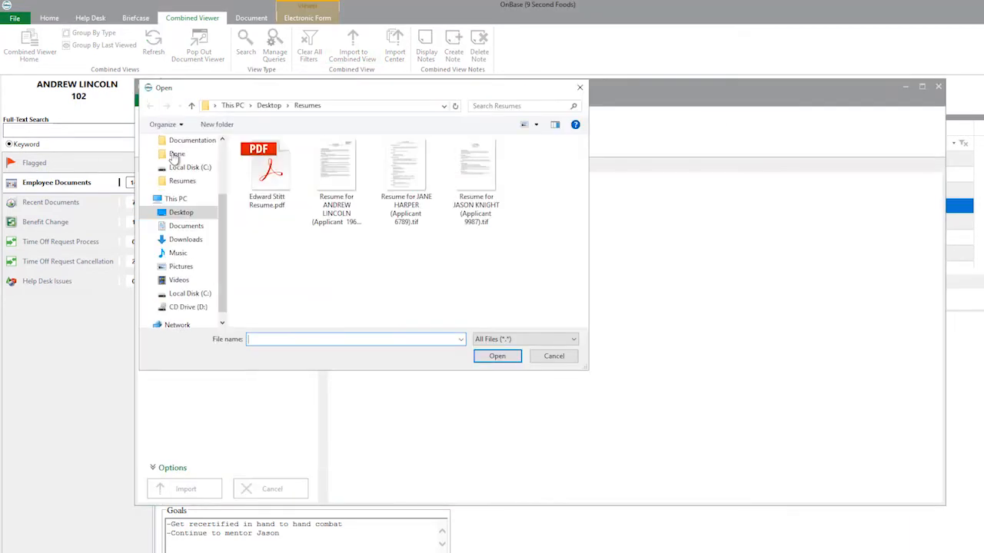
{"action": "left_click", "coordinate": [358, 186]}
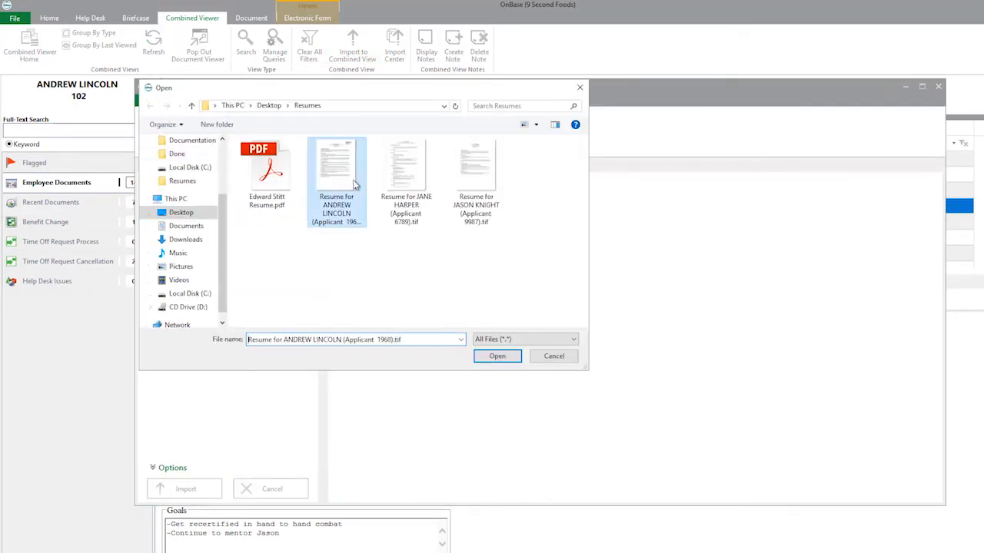
{"action": "left_click", "coordinate": [507, 357]}
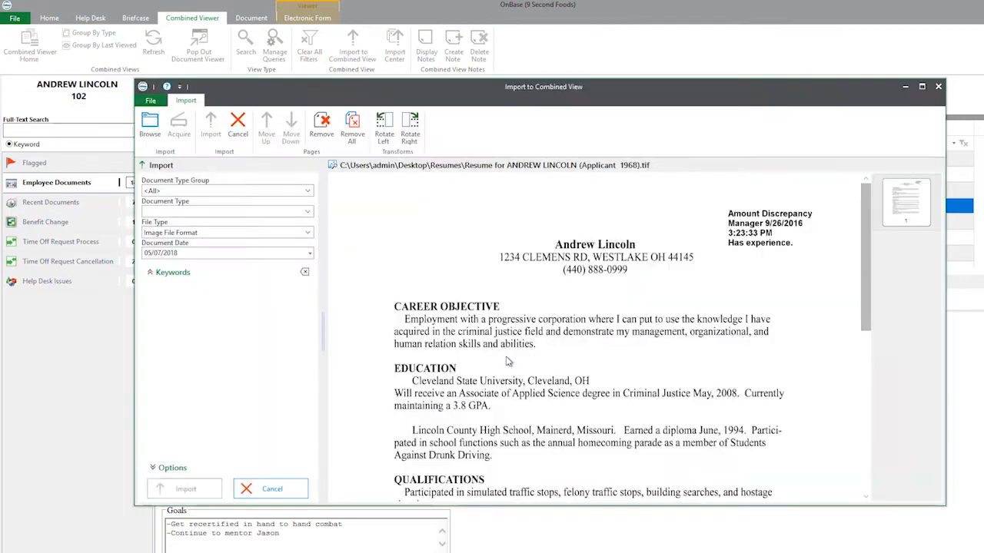
Step: Set the import's document type group to Human Resources and its document type to HR - Cover Letter
{"action": "left_click", "coordinate": [258, 196]}
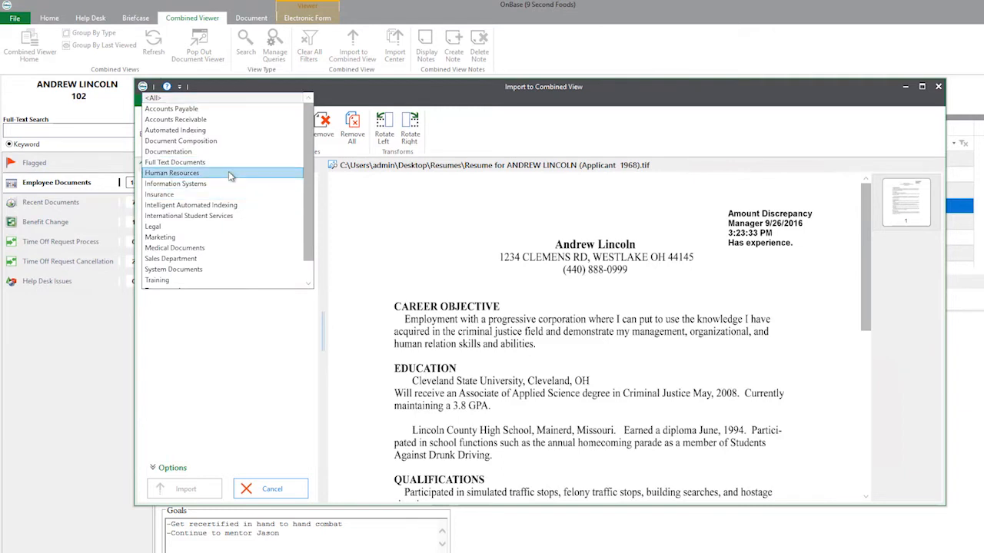
{"action": "left_click", "coordinate": [234, 168]}
{"action": "left_click", "coordinate": [234, 205]}
{"action": "left_click", "coordinate": [185, 159]}
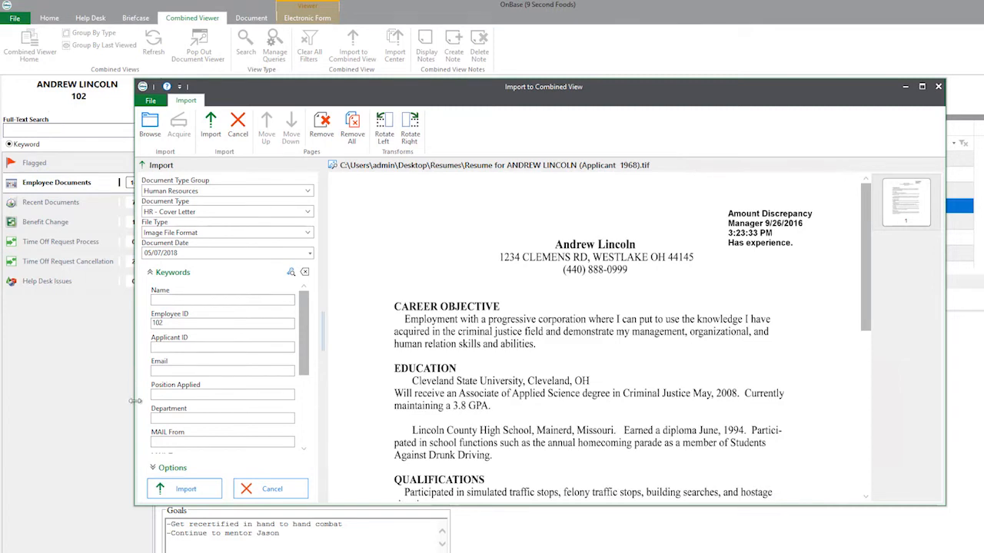
Step: Import the document into the combined view, and close the imported cover letter and the import window
{"action": "left_click", "coordinate": [200, 498]}
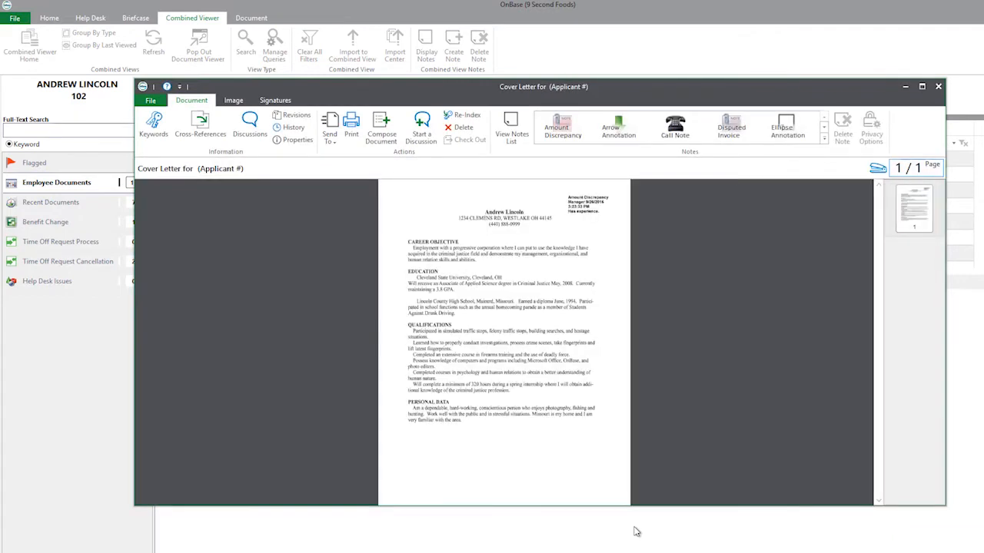
{"action": "left_click", "coordinate": [938, 86]}
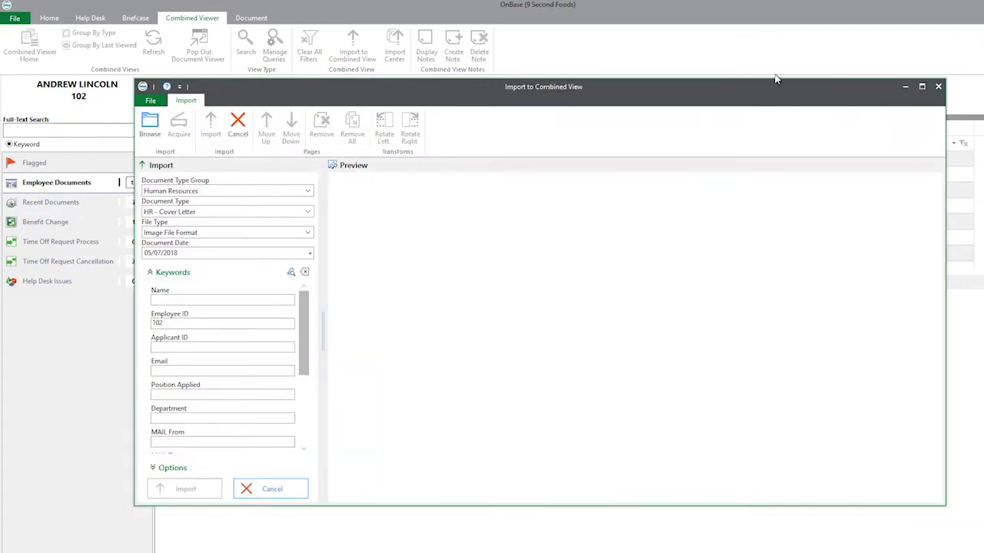
{"action": "left_click", "coordinate": [938, 87]}
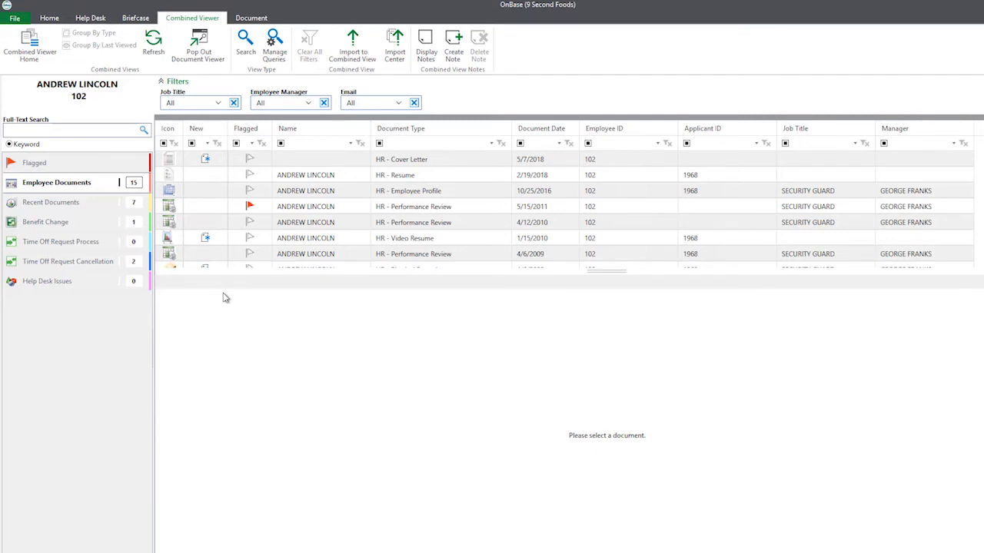
Step: Open the Import Center and add the three PDFs from the employee's desktop folder to the items to be indexed
{"action": "left_click", "coordinate": [395, 44]}
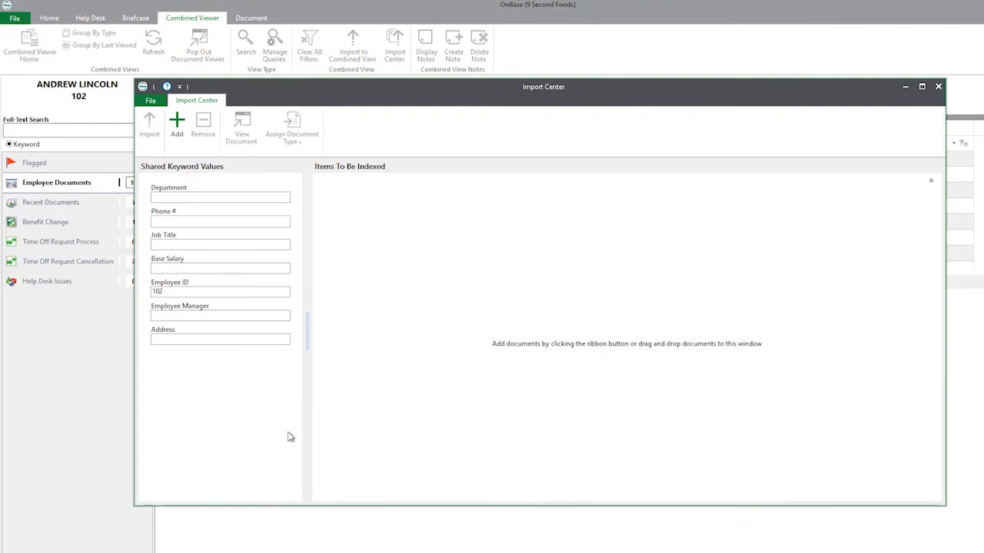
{"action": "key", "text": "alt+Tab"}
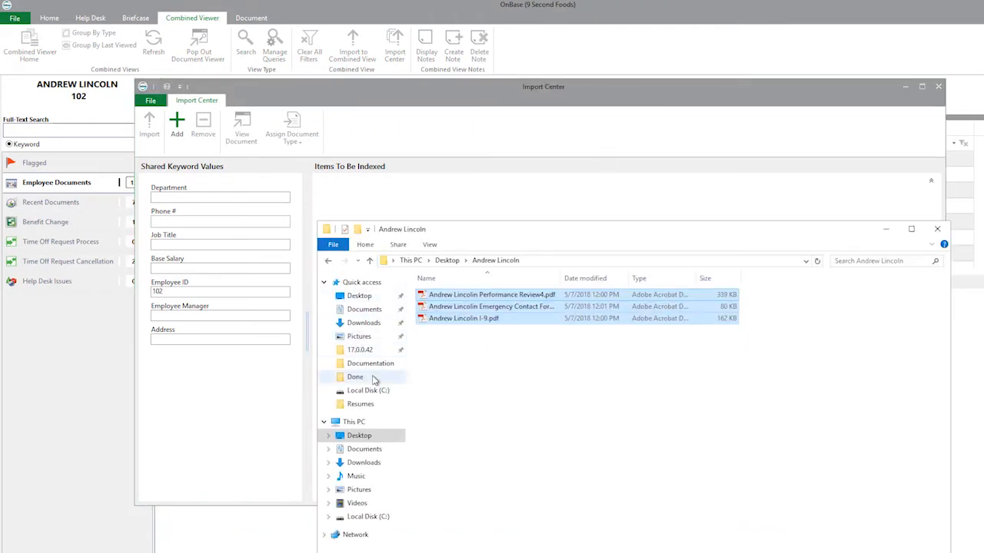
{"action": "left_click", "coordinate": [743, 178]}
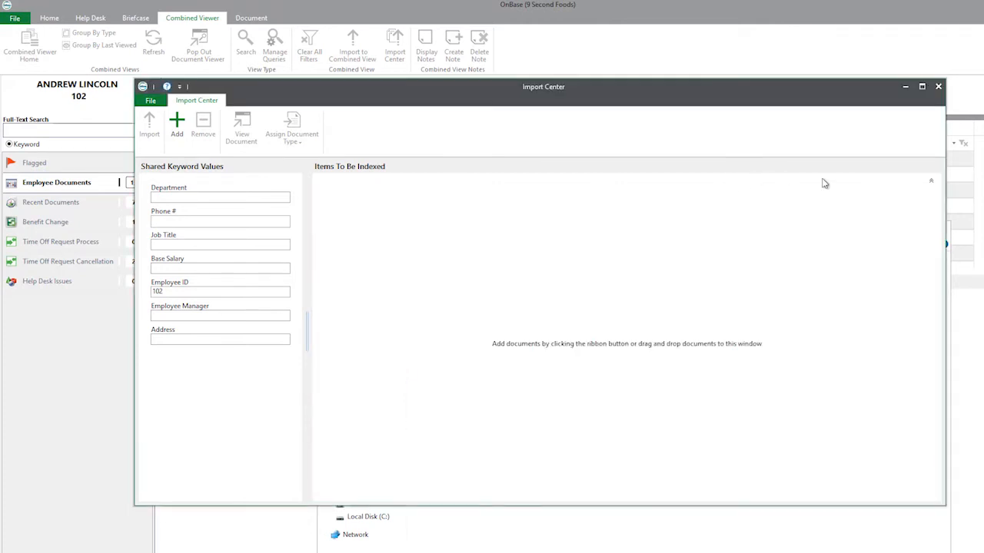
{"action": "key", "text": "alt+Tab"}
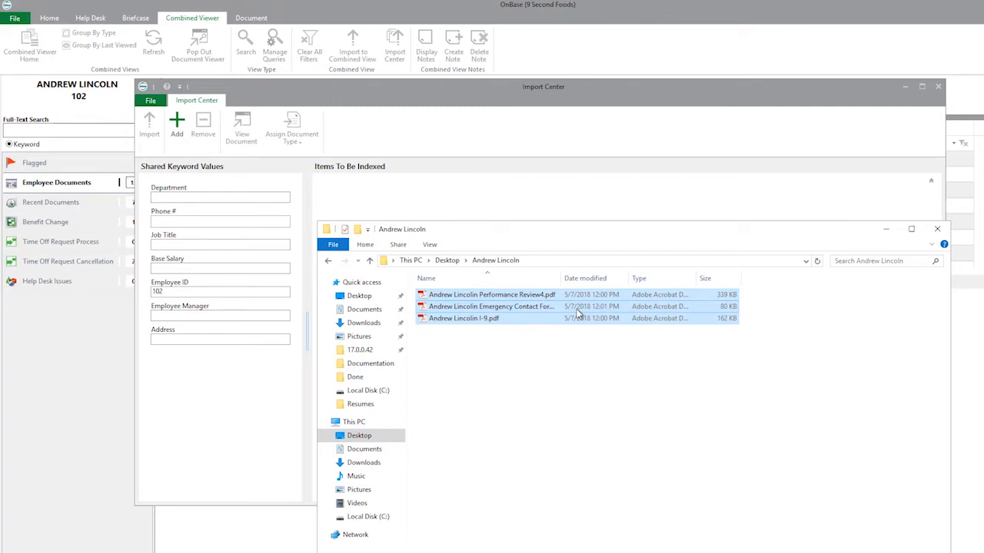
{"action": "left_click_drag", "start_coordinate": [578, 312], "coordinate": [492, 207]}
{"action": "left_click", "coordinate": [937, 229]}
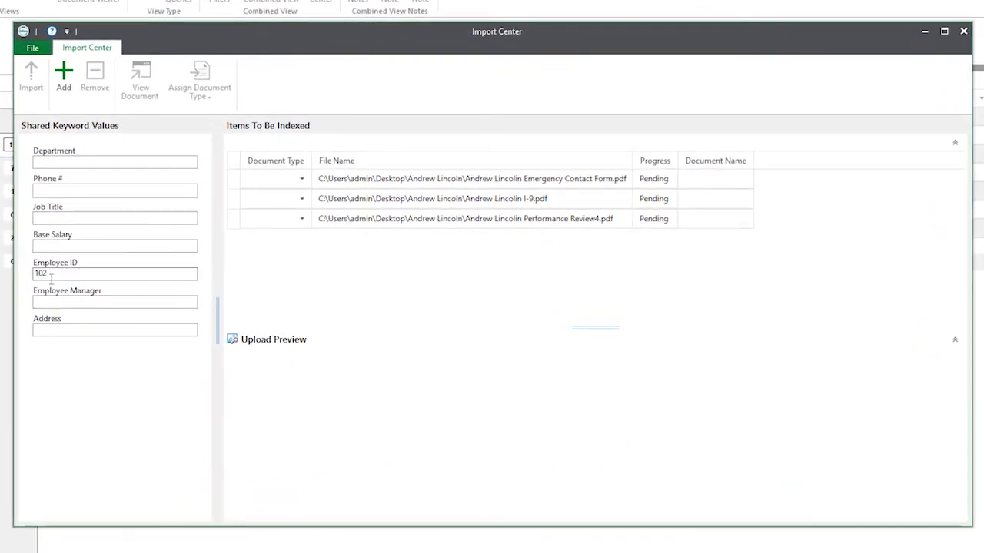
Step: Assign HR - I-9 Form, HR - Cover Letter and HR - Emergency Contact Form to the three queued PDFs in order, and close without importing
{"action": "left_click", "coordinate": [302, 179]}
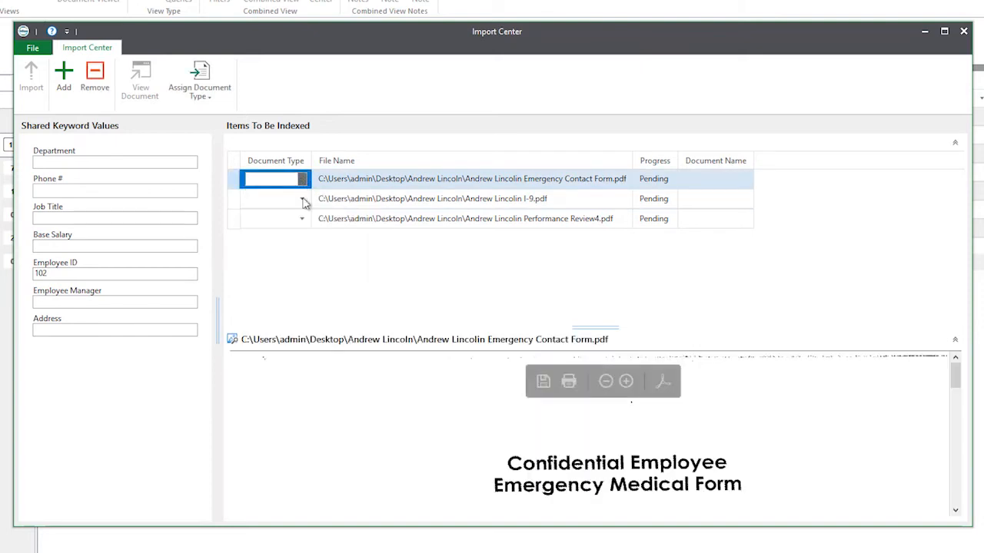
{"action": "left_click", "coordinate": [302, 178]}
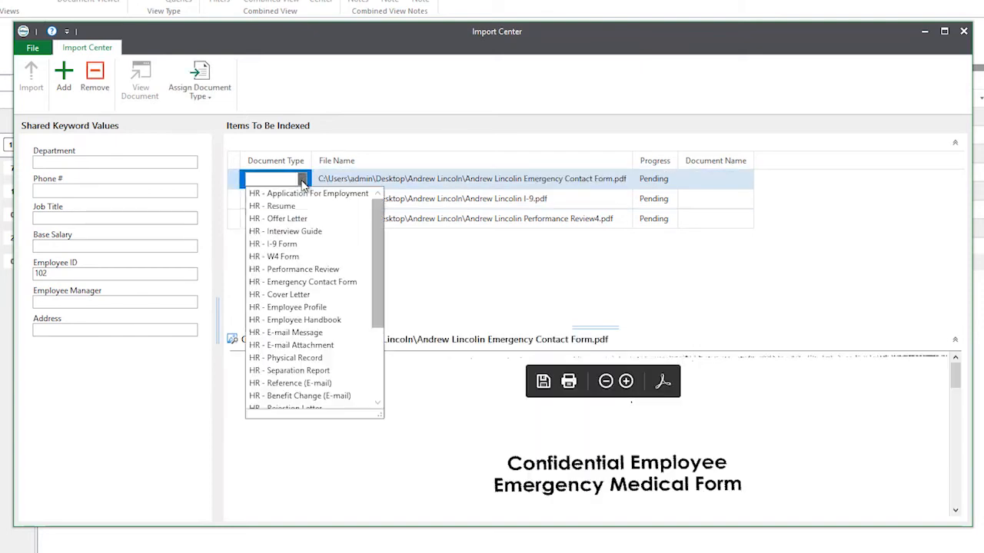
{"action": "left_click", "coordinate": [298, 245]}
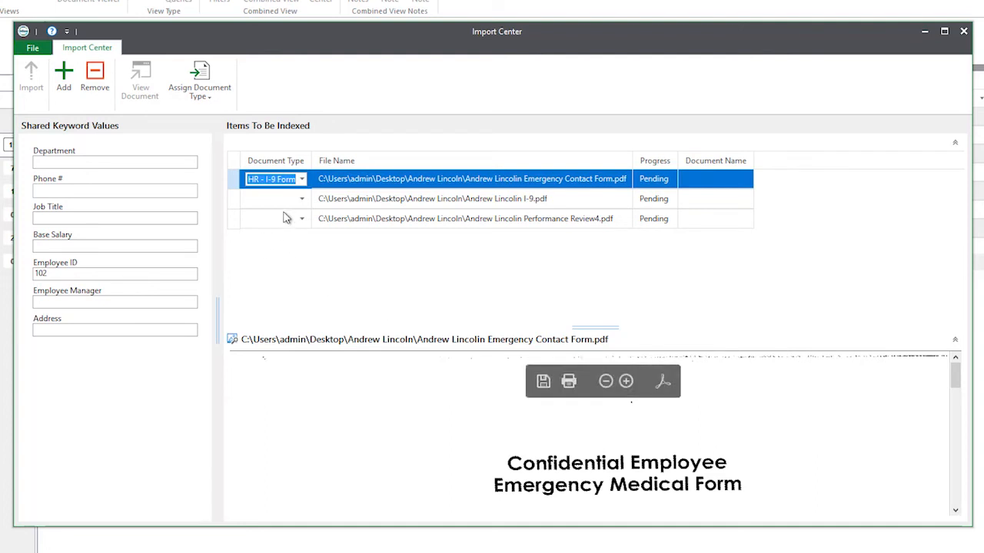
{"action": "left_click", "coordinate": [302, 199]}
{"action": "left_click", "coordinate": [299, 316]}
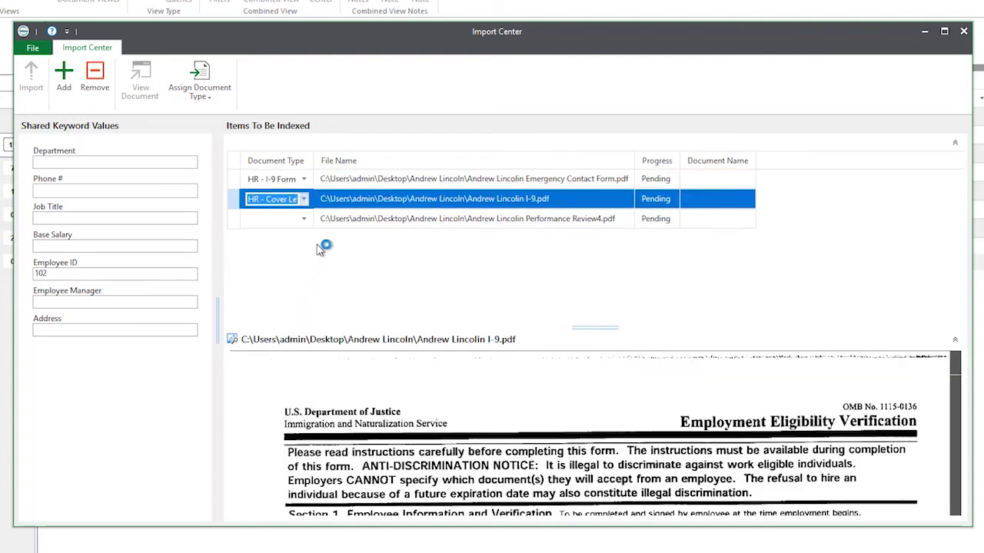
{"action": "left_click", "coordinate": [303, 219]}
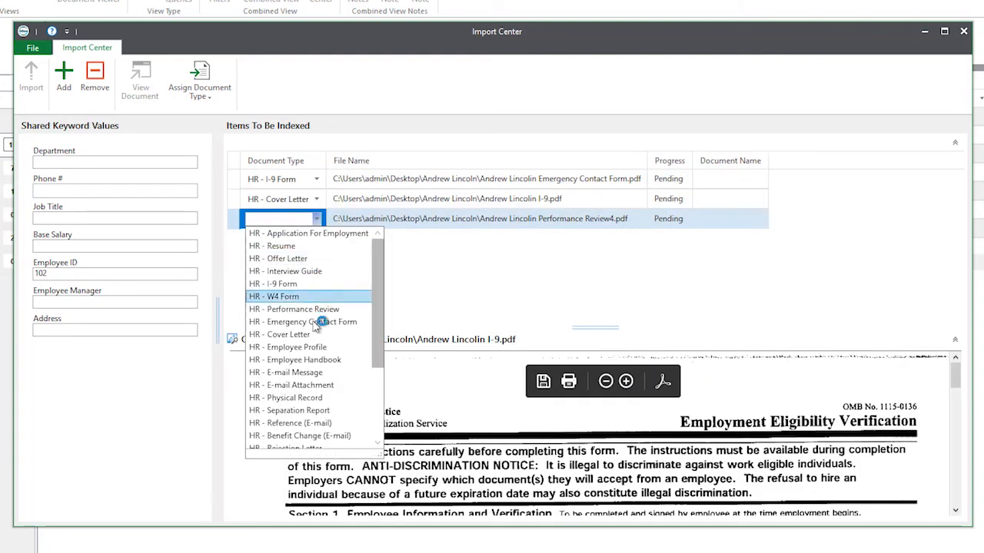
{"action": "left_click", "coordinate": [306, 331]}
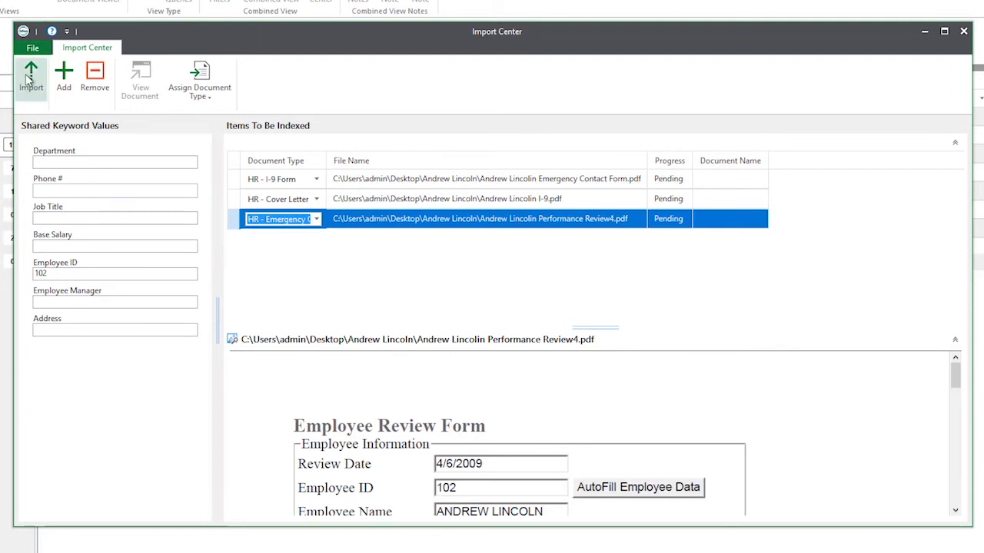
{"action": "left_click", "coordinate": [963, 32]}
{"action": "left_click", "coordinate": [541, 313]}
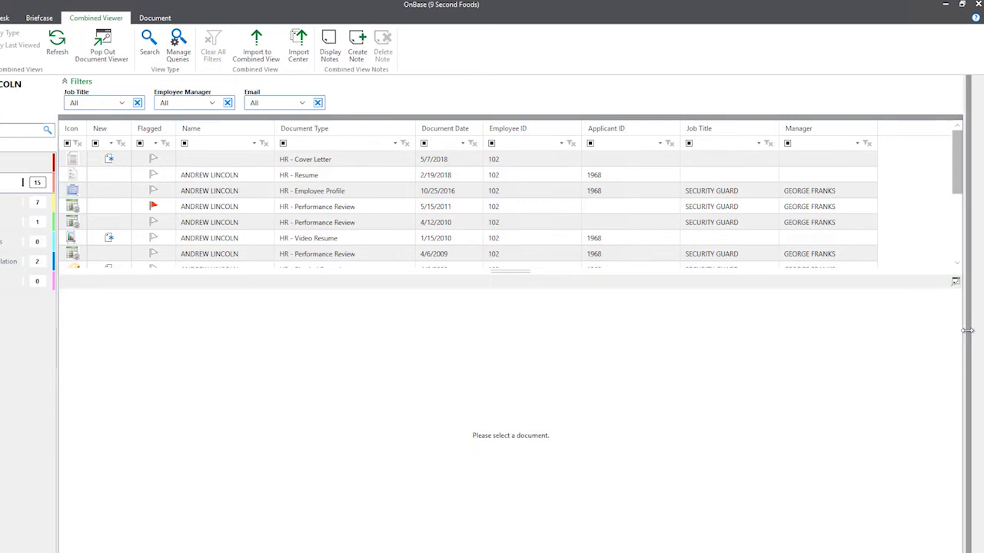
Step: Expand the collapsed side pane of the combined view and view the combined view notes
{"action": "left_click", "coordinate": [966, 331]}
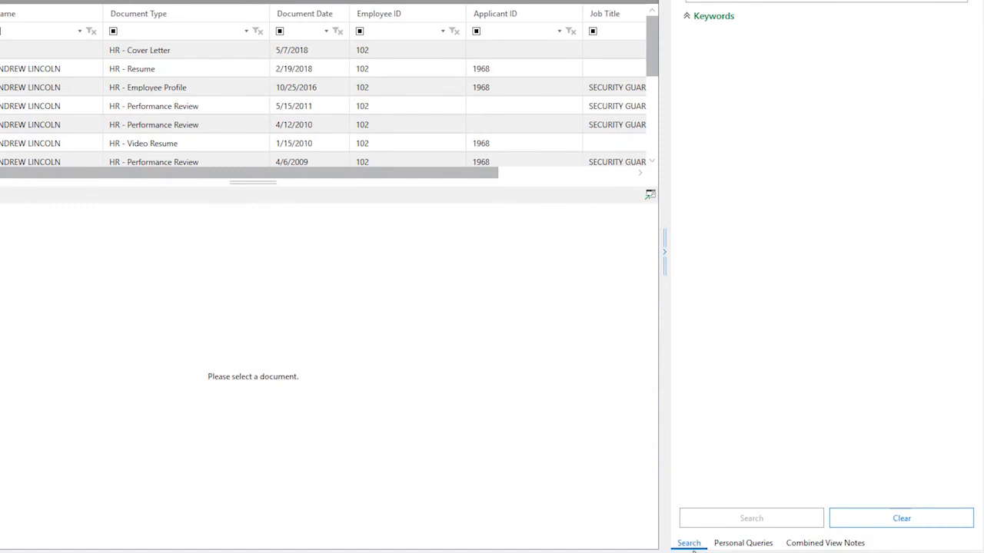
{"action": "left_click", "coordinate": [847, 543]}
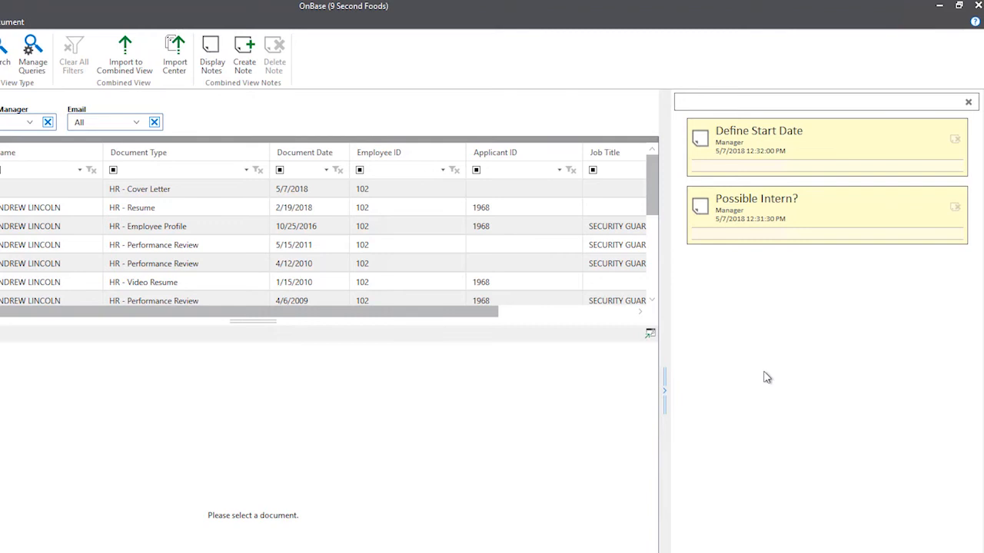
Step: Create a combined view note titled "Hire immediately" and delete it
{"action": "left_click", "coordinate": [243, 71]}
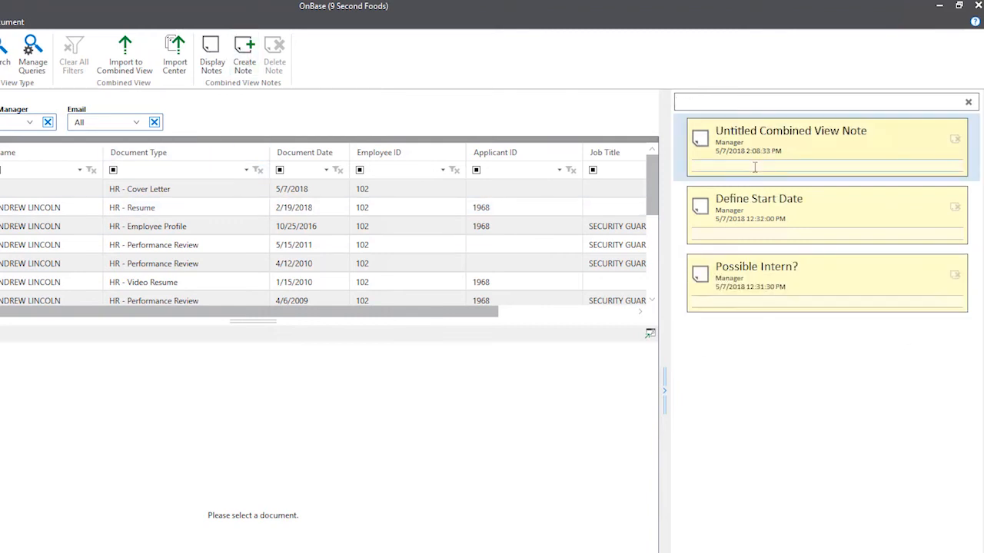
{"action": "left_click", "coordinate": [879, 136]}
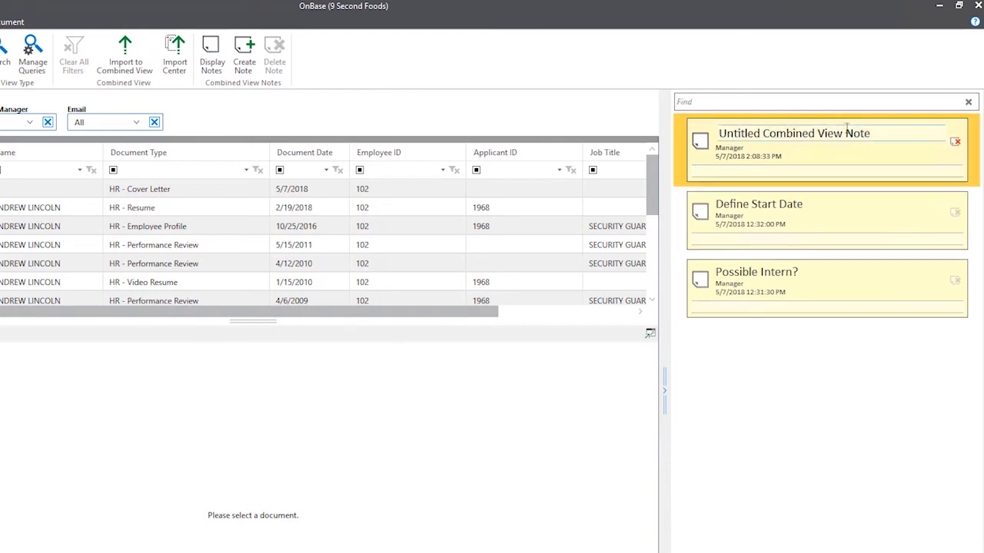
{"action": "left_click", "coordinate": [750, 146]}
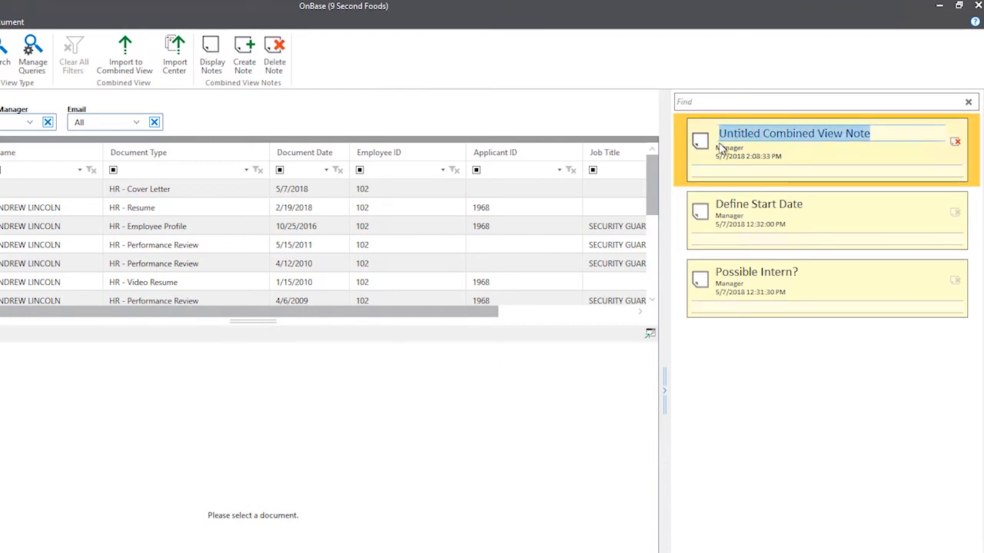
{"action": "type", "text": "Hire immediately"}
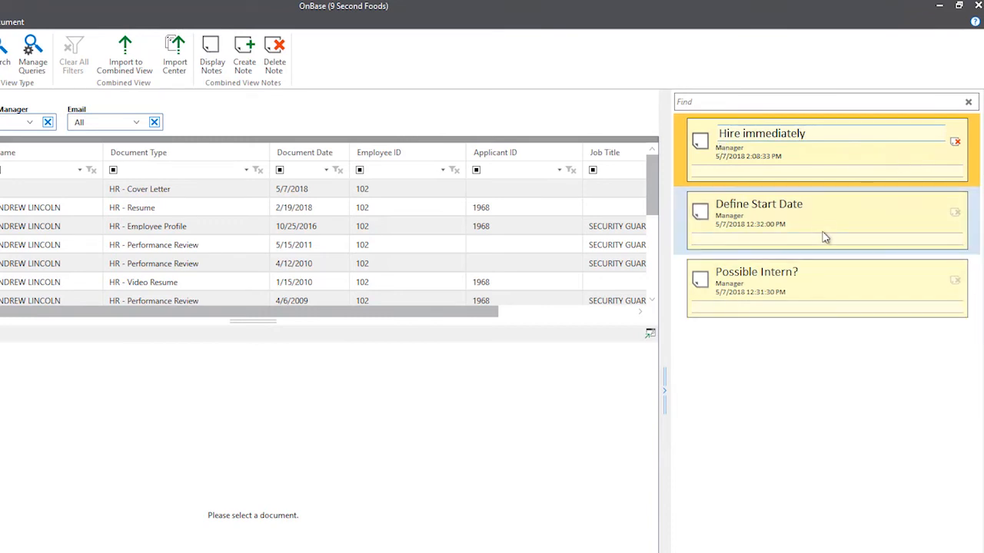
{"action": "left_click", "coordinate": [276, 63]}
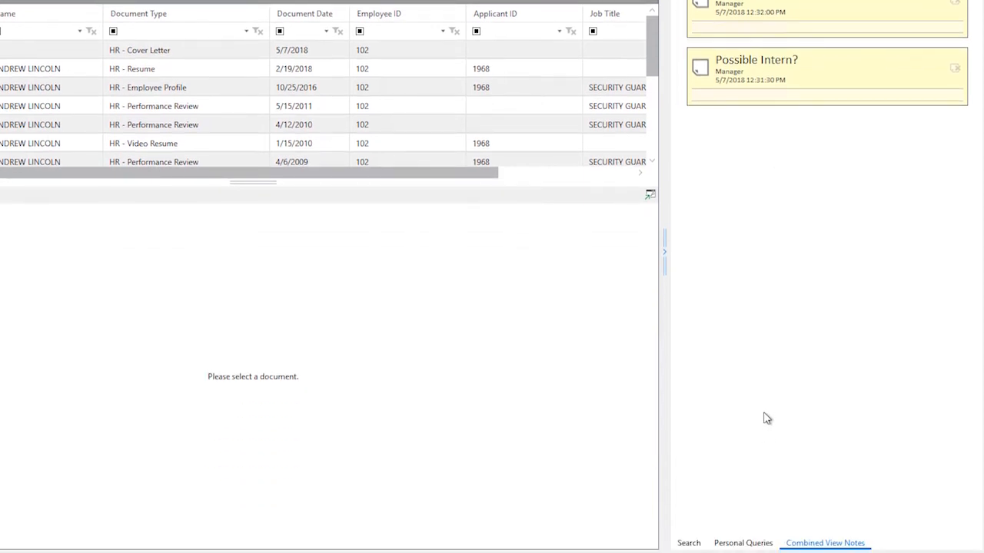
Step: Start a new personal query for the Employee Name combined view type
{"action": "left_click", "coordinate": [746, 543]}
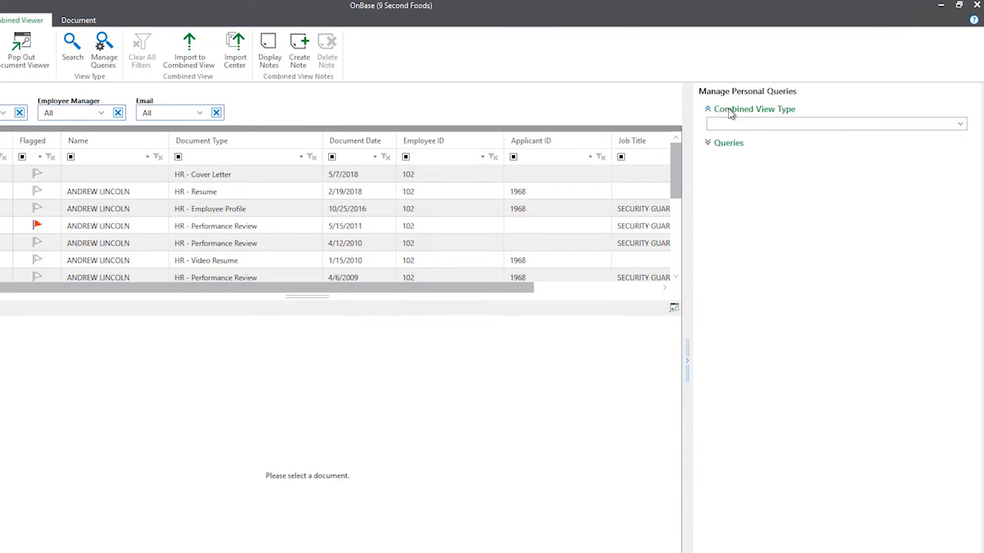
{"action": "left_click", "coordinate": [920, 125]}
{"action": "left_click", "coordinate": [804, 132]}
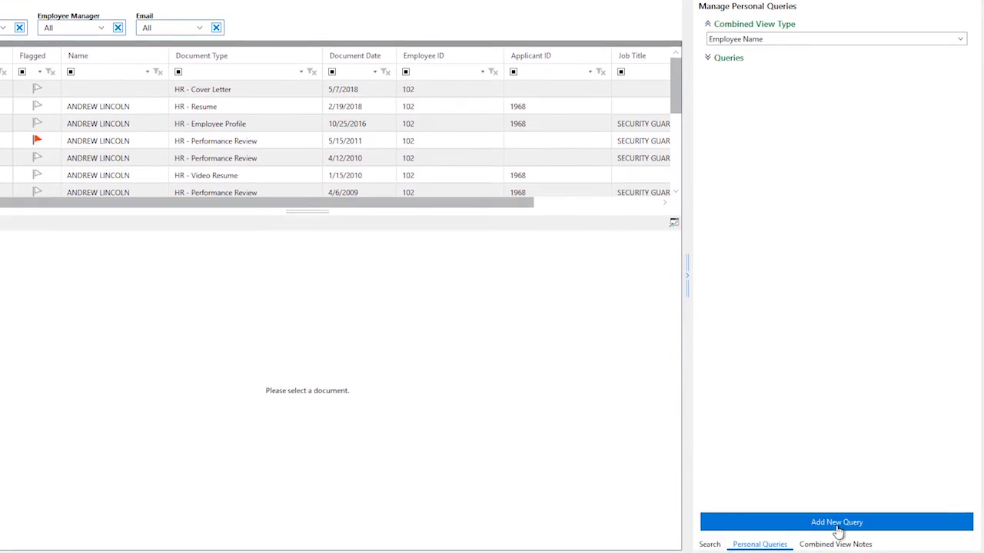
{"action": "left_click", "coordinate": [838, 522]}
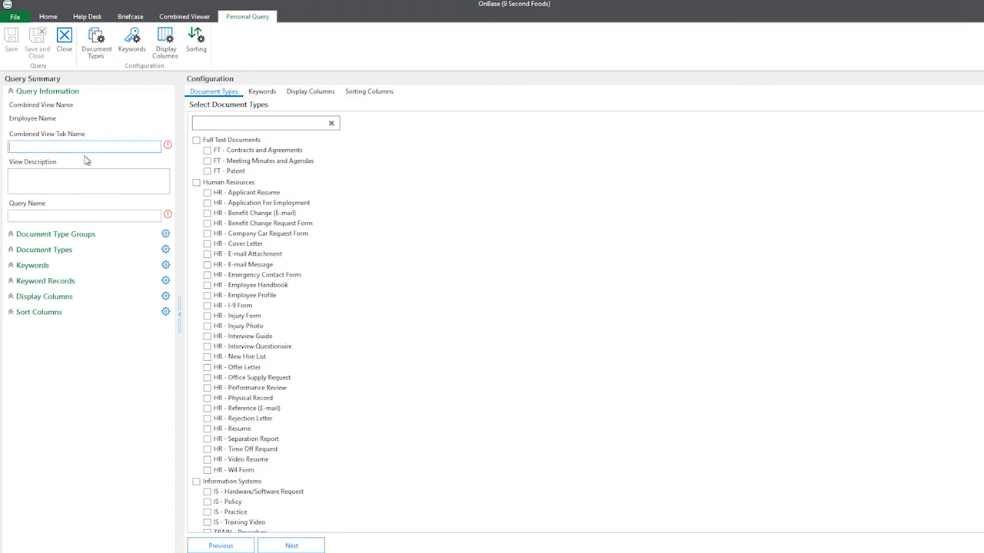
Step: Review the new personal query's name field and its keyword, display column and sorting column configuration
{"action": "left_click", "coordinate": [75, 219]}
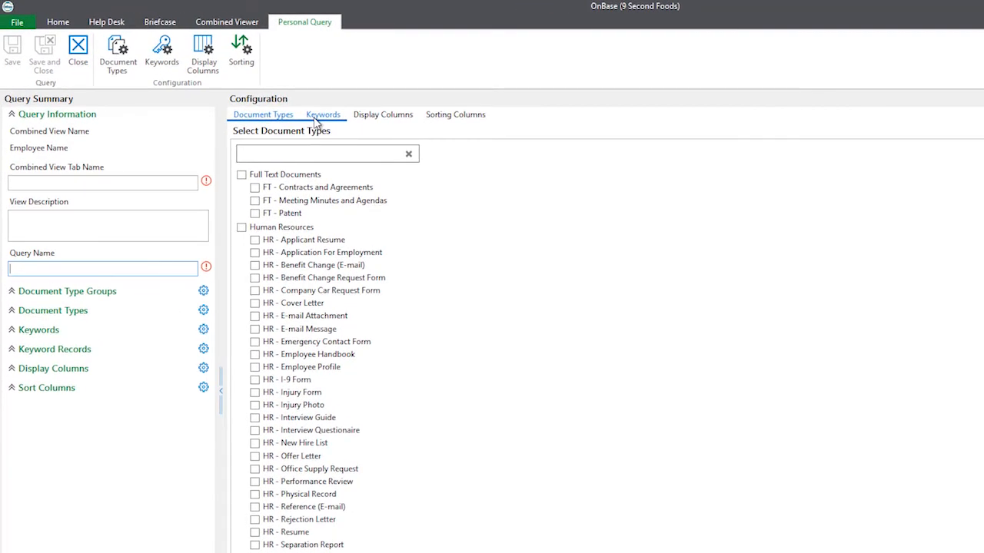
{"action": "left_click", "coordinate": [321, 115]}
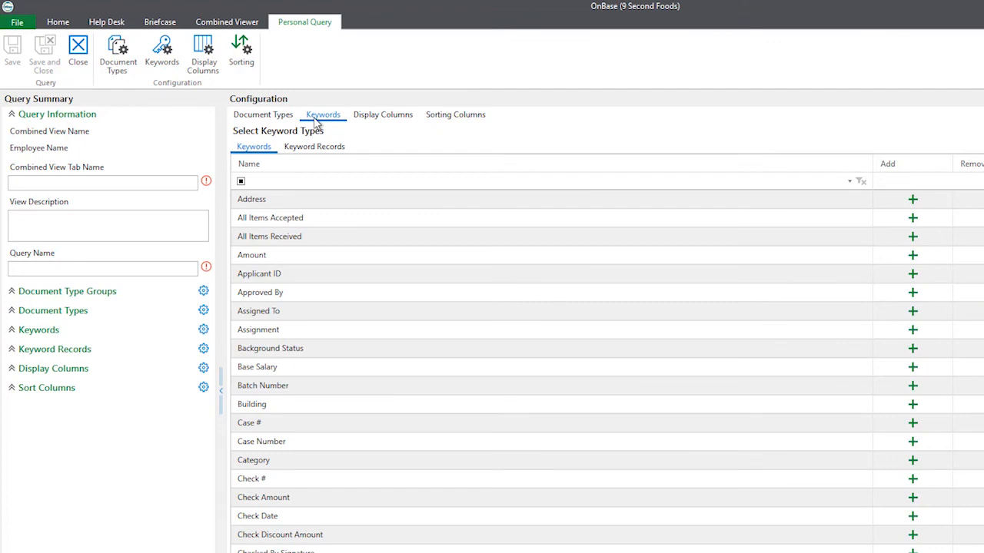
{"action": "left_click", "coordinate": [388, 125]}
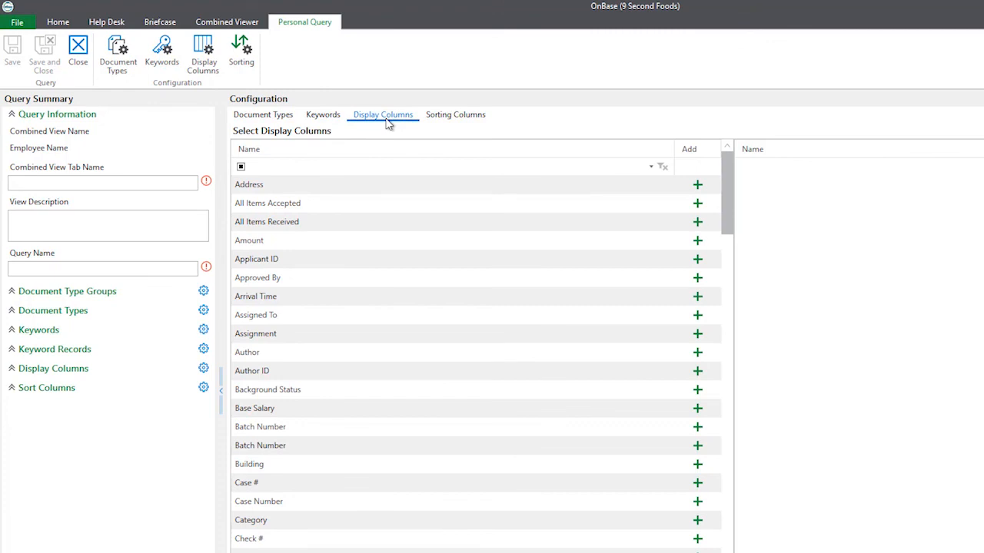
{"action": "left_click", "coordinate": [437, 123]}
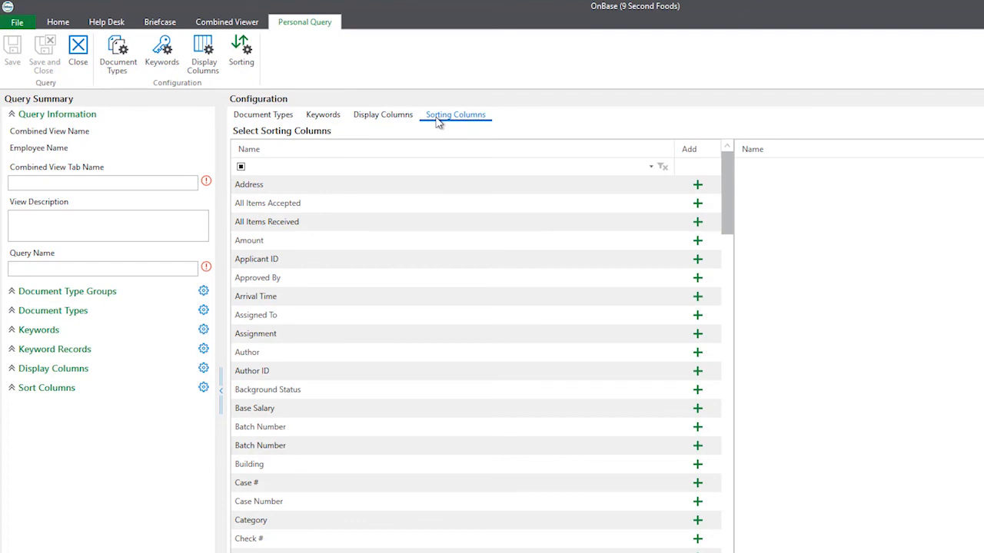